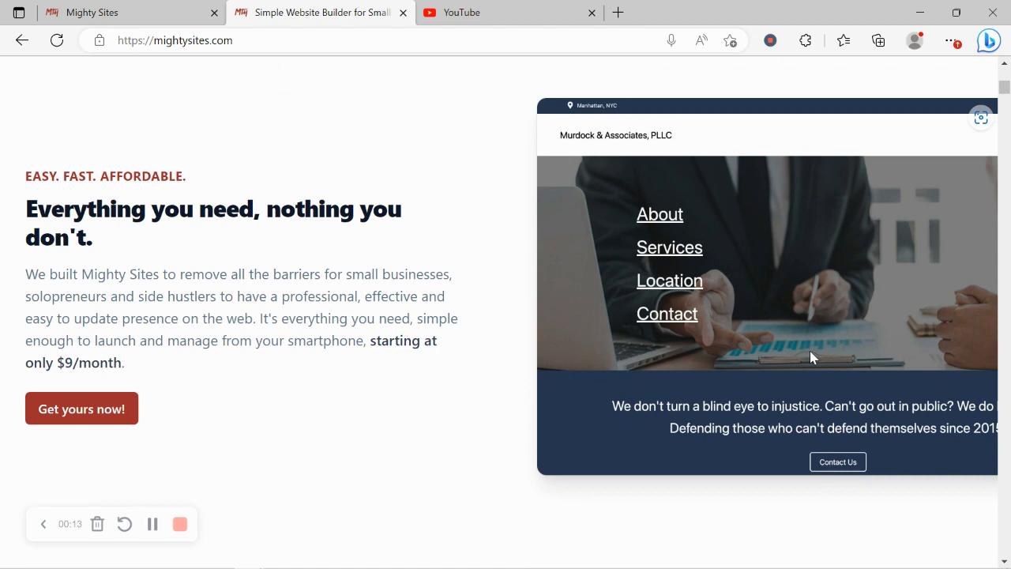
# - Scroll the Mighty Sites homepage and highlight the one-page-website heading
pyautogui.scroll(-4, 810, 357)
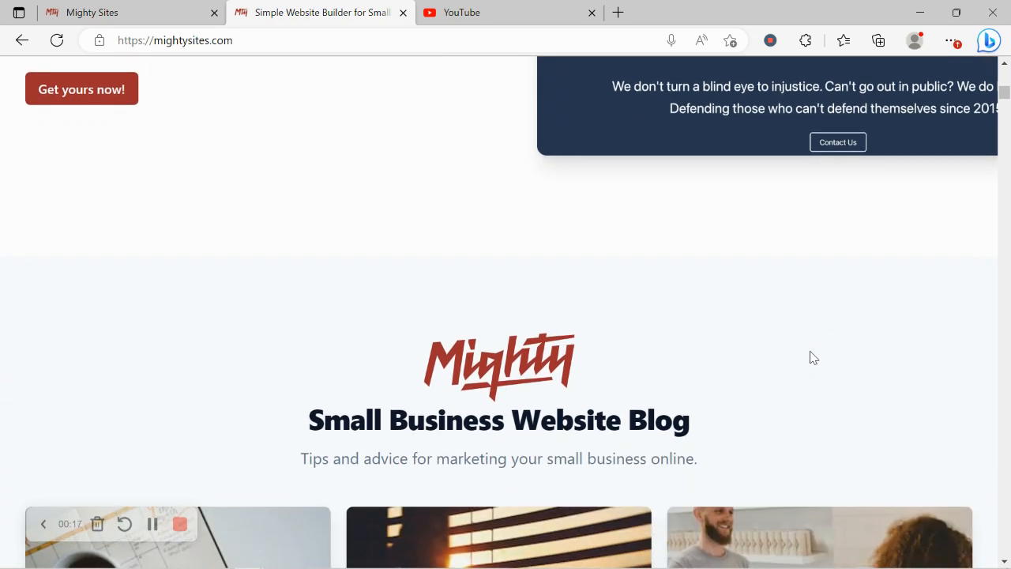
pyautogui.scroll(-3, 813, 357)
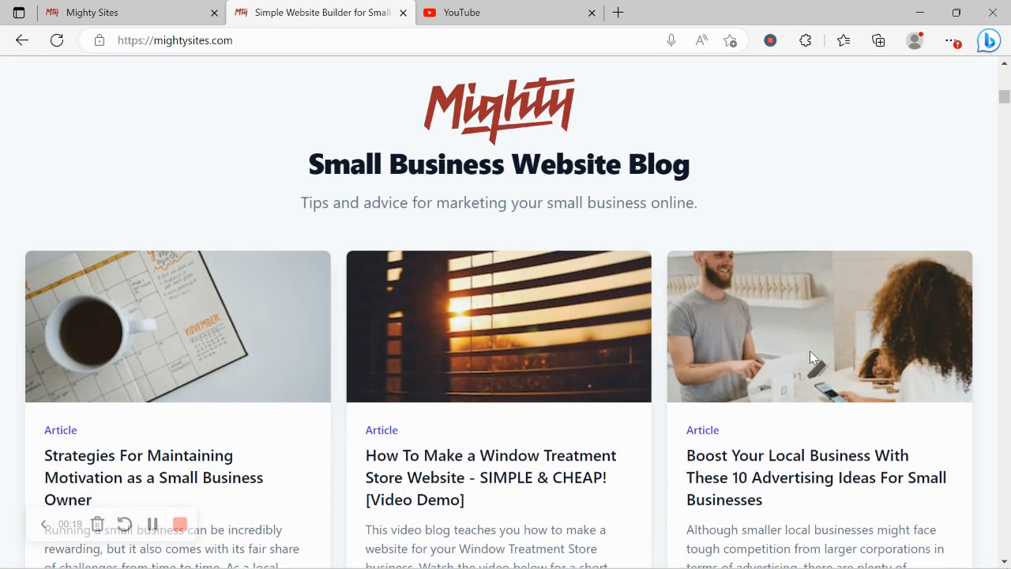
pyautogui.scroll(-4, 810, 356)
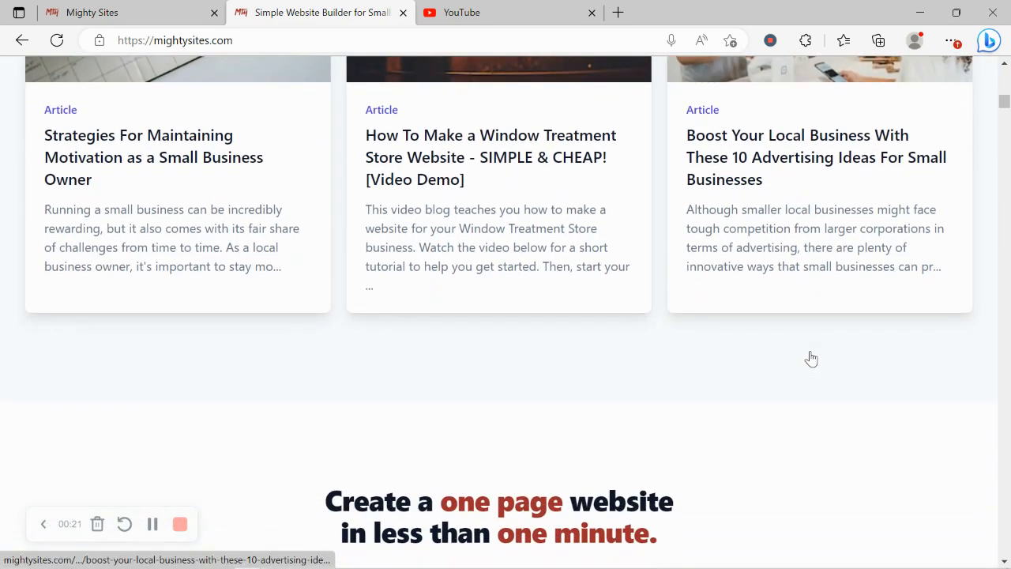
pyautogui.scroll(-3, 811, 357)
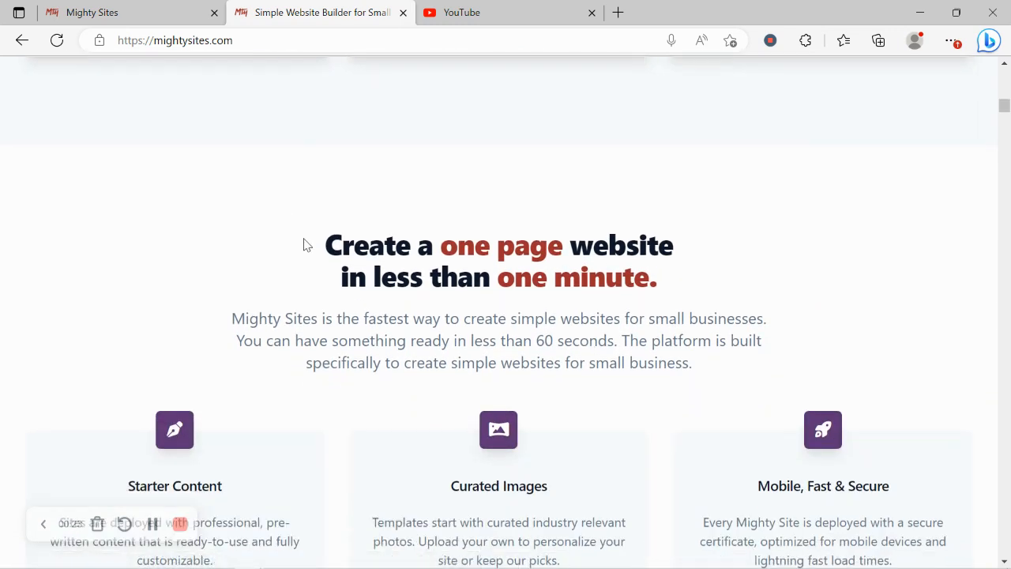
pyautogui.moveTo(307, 245); pyautogui.dragTo(716, 273)
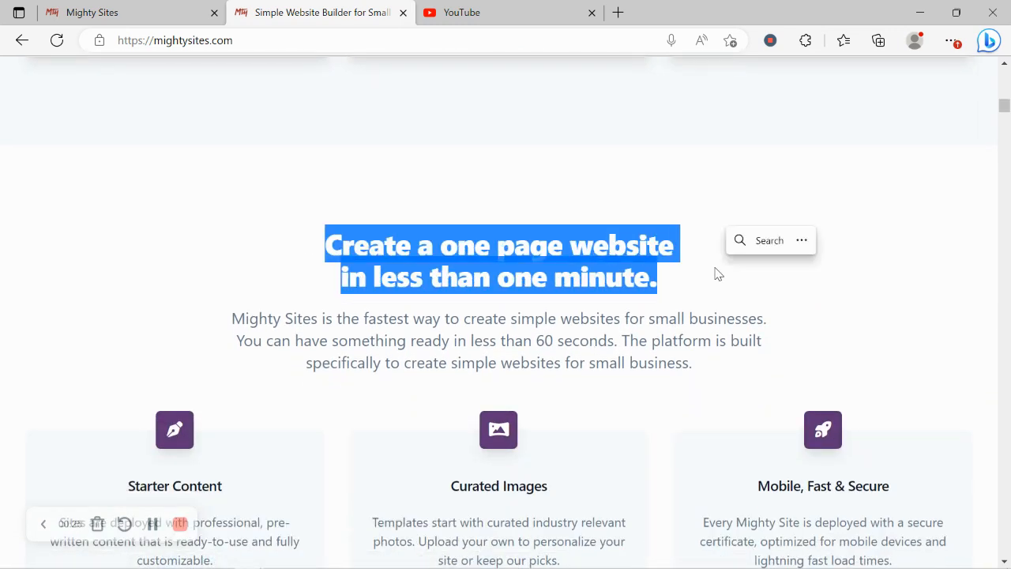
pyautogui.click(508, 383)
# - Highlight the Instant templates heading, then switch to the site-building page
pyautogui.scroll(-1, 510, 383)
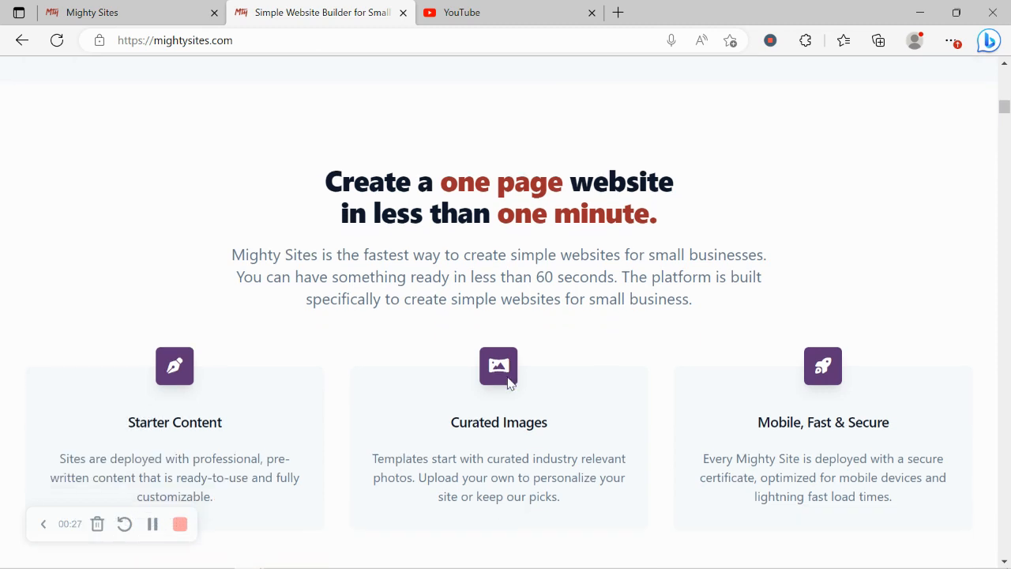
pyautogui.scroll(-3, 508, 384)
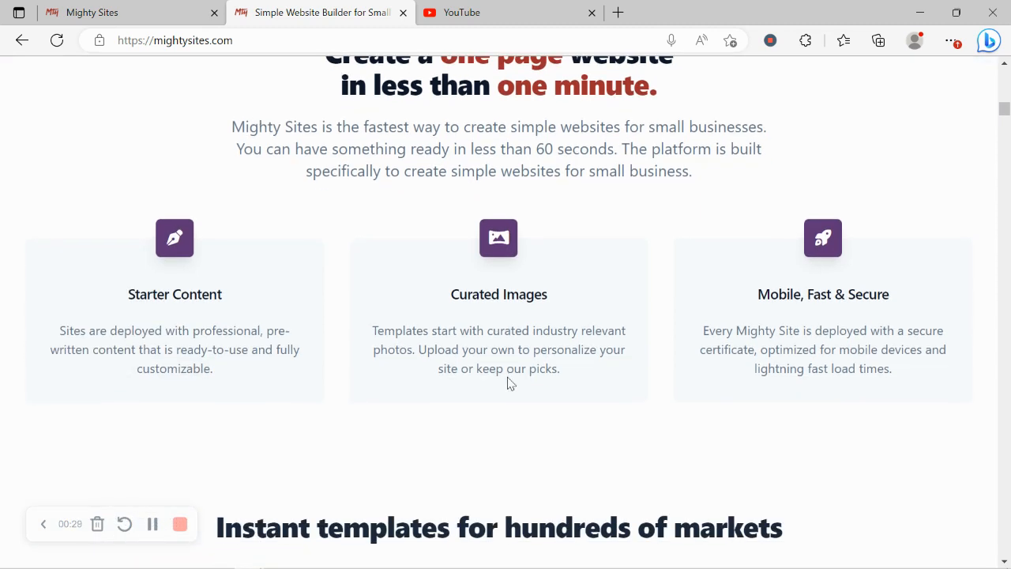
pyautogui.moveTo(188, 402); pyautogui.dragTo(882, 365)
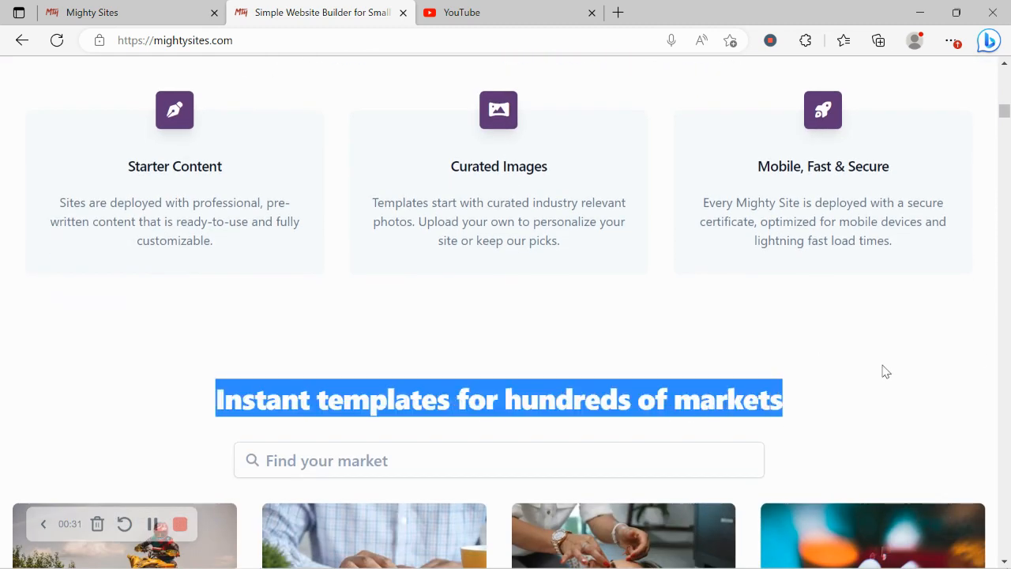
pyautogui.click(461, 319)
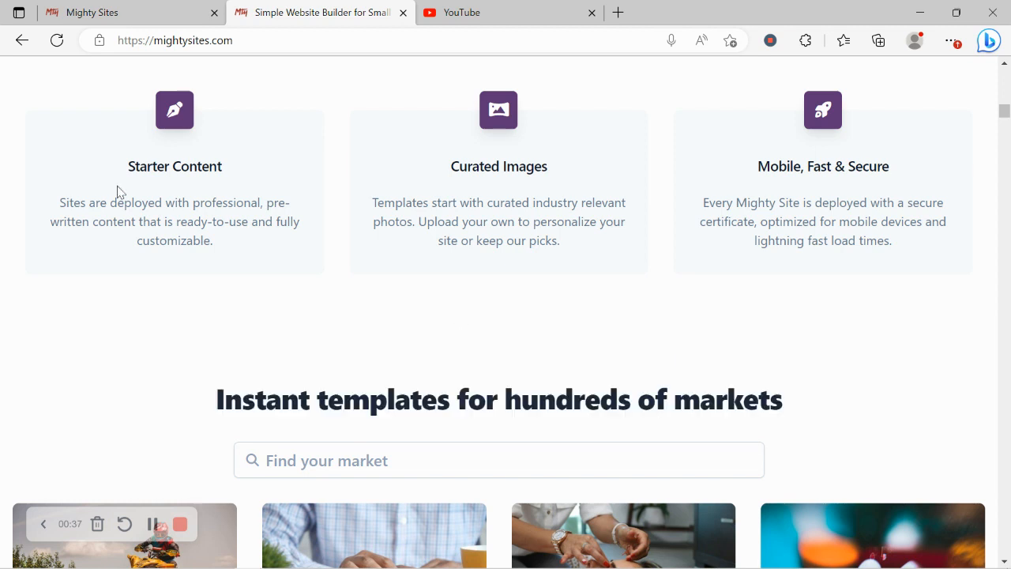
pyautogui.click(169, 7)
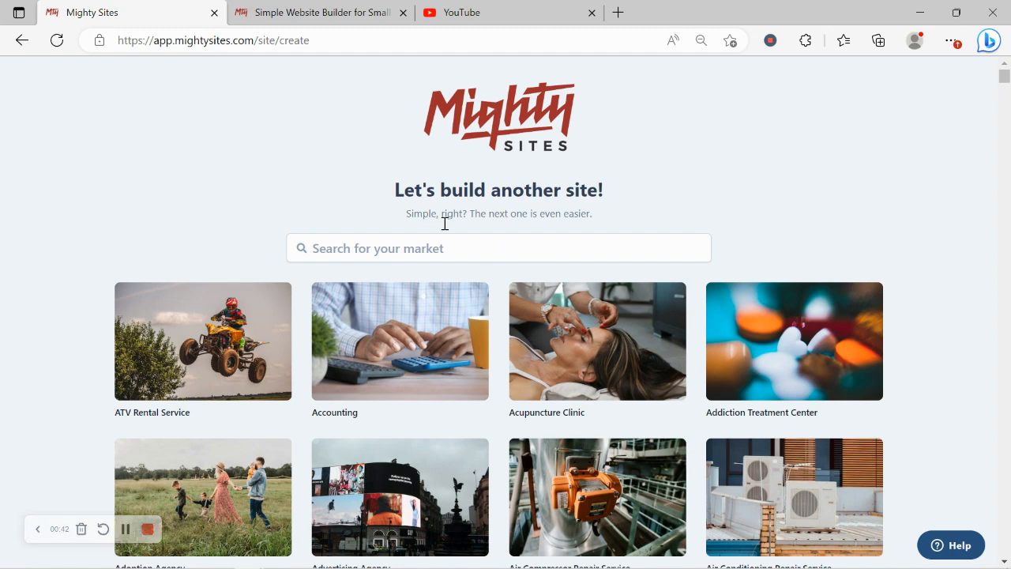
# - Scroll the market grid and choose Auto Body Parts Supplier
pyautogui.scroll(-5, 183, 209)
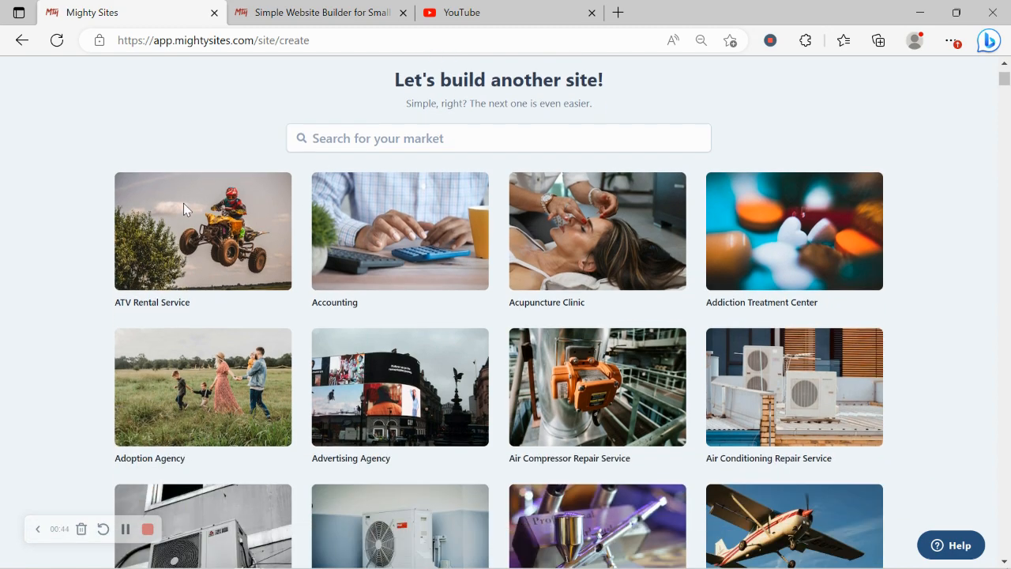
pyautogui.scroll(-5, 184, 209)
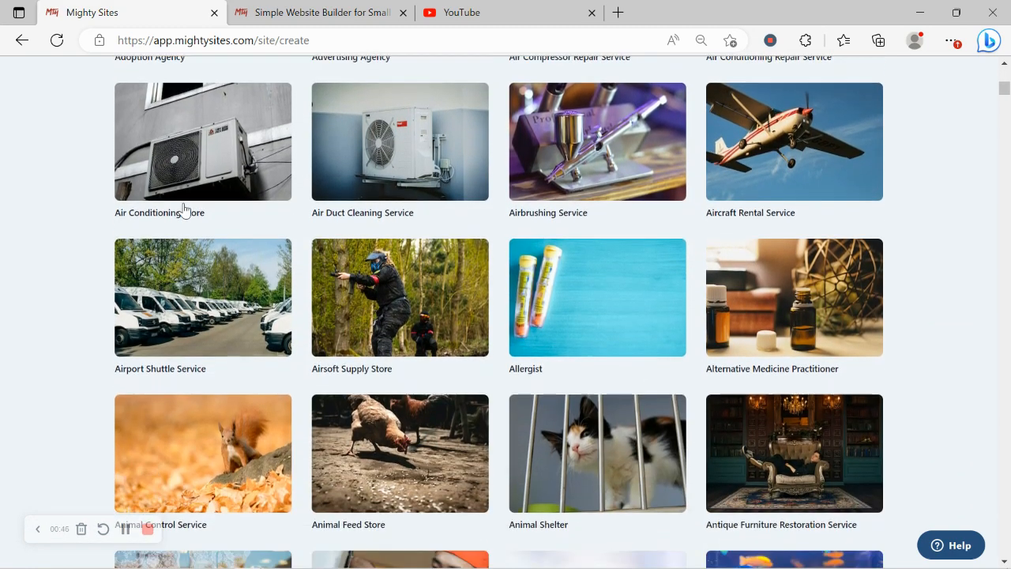
pyautogui.scroll(-4, 183, 209)
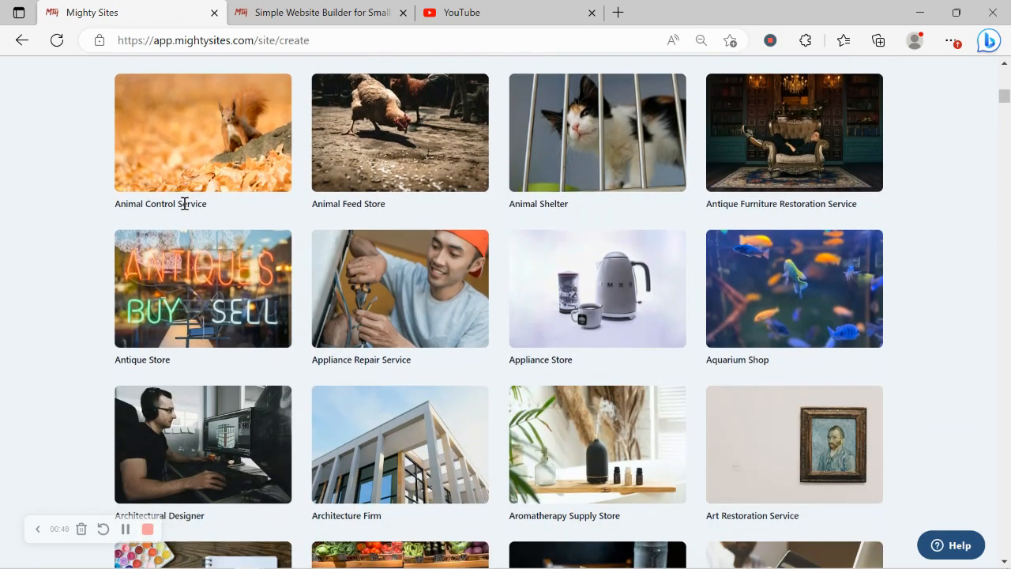
pyautogui.scroll(-3, 183, 209)
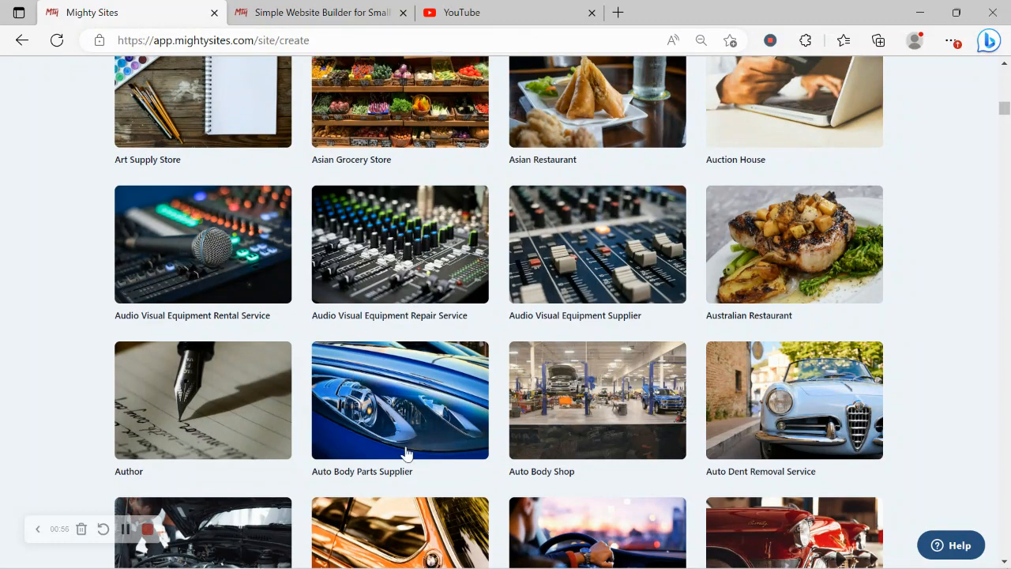
pyautogui.click(391, 407)
# - Enter Rochelle's Auto Body Parts as the company name
pyautogui.press('capslock')
pyautogui.write('R')
pyautogui.press('capslock')
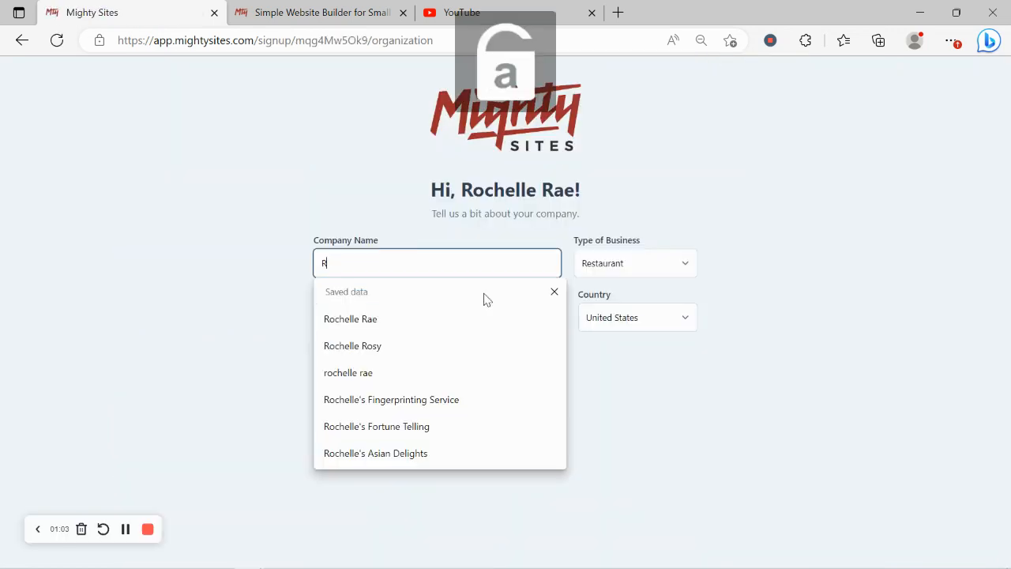
pyautogui.write('ochell')
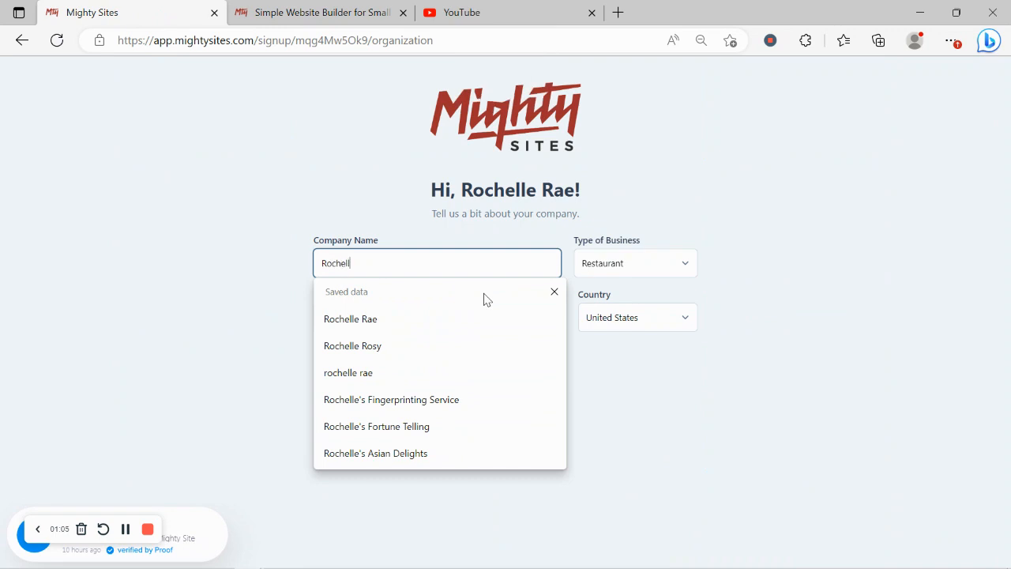
pyautogui.write("e's")
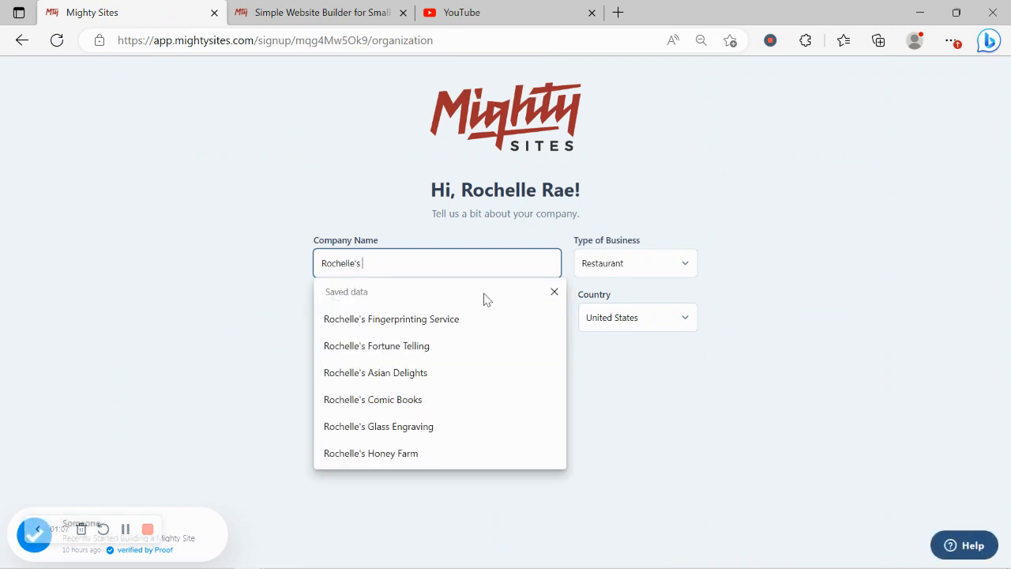
pyautogui.press('capslock')
pyautogui.write('A')
pyautogui.press('capslock')
pyautogui.write('u')
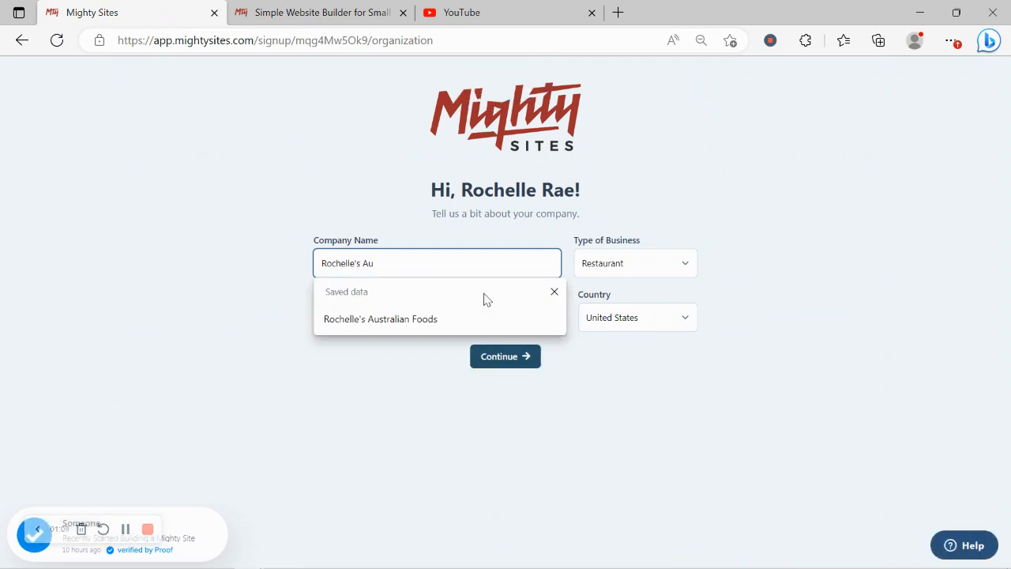
pyautogui.write('to')
pyautogui.press('capslock')
pyautogui.write('B')
pyautogui.press('capslock')
pyautogui.write('o')
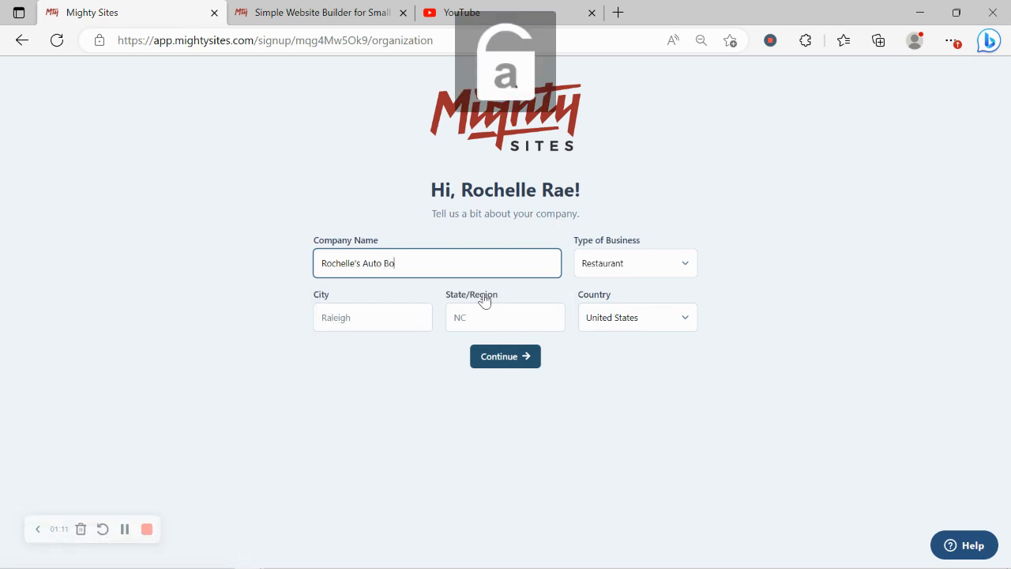
pyautogui.write('dy')
pyautogui.press('capslock')
pyautogui.write('P')
pyautogui.press('capslock')
pyautogui.write('arts')
# - Set city Denver, state Colorado and business type Service, then submit the details
pyautogui.click(379, 319)
pyautogui.press('capslock')
pyautogui.write('D')
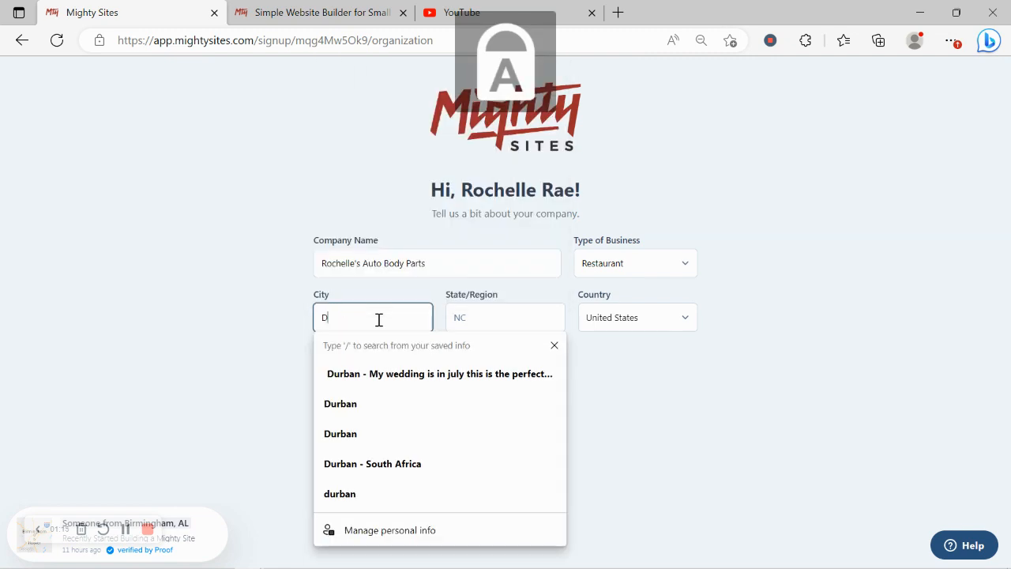
pyautogui.press('capslock')
pyautogui.write('enver')
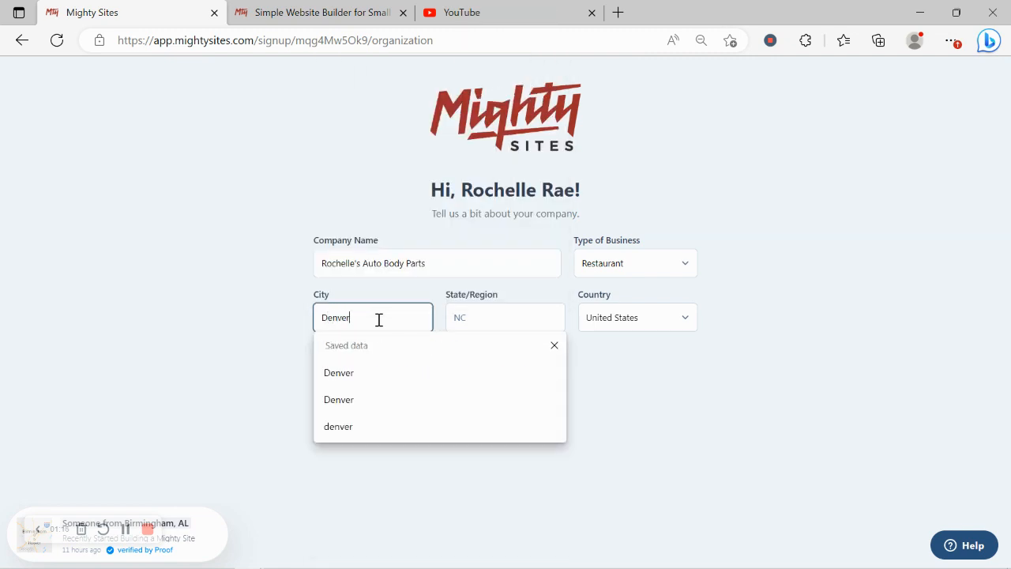
pyautogui.click(486, 310)
pyautogui.press('capslock')
pyautogui.write('C')
pyautogui.press('capslock')
pyautogui.write('olorado')
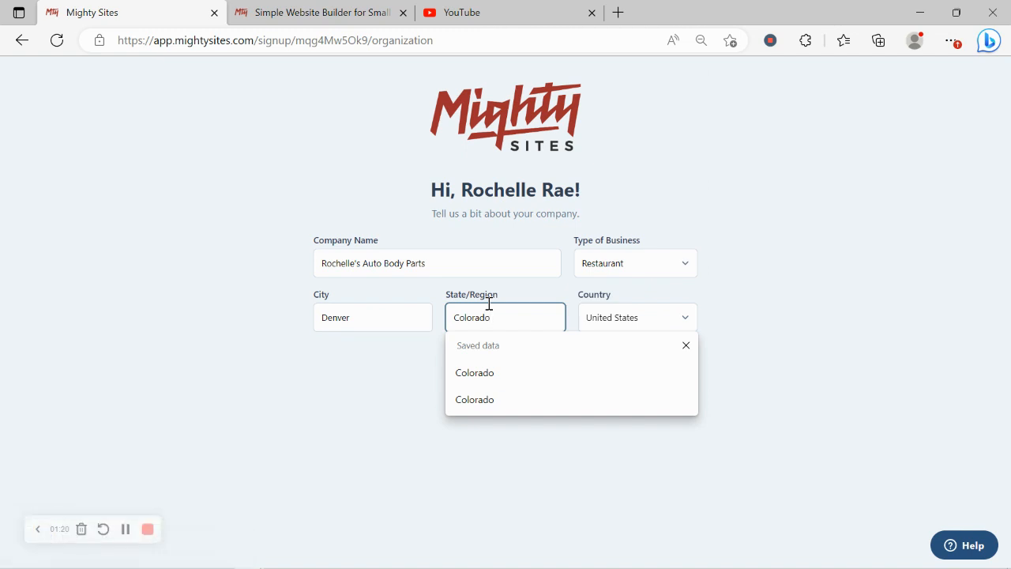
pyautogui.click(618, 264)
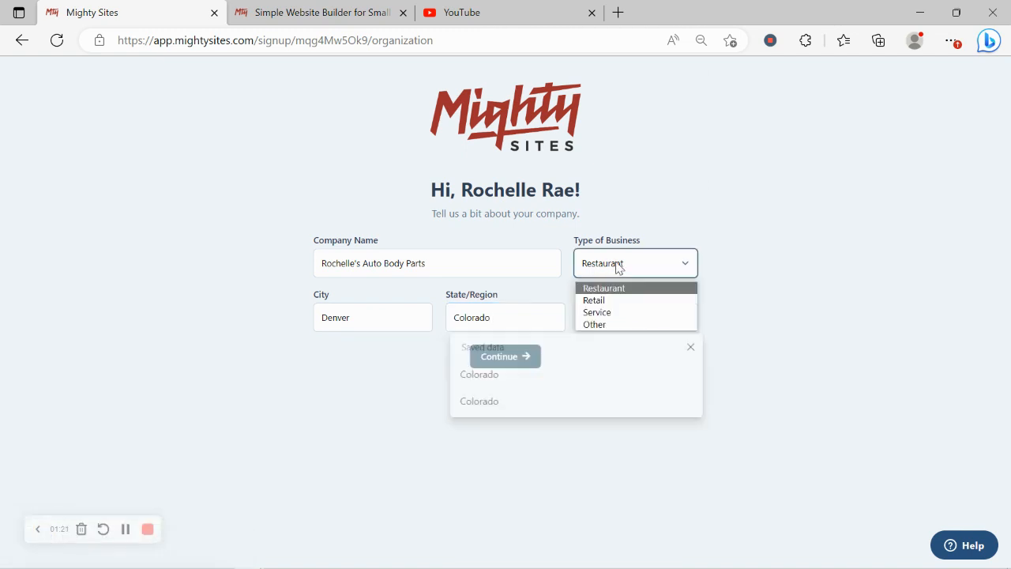
pyautogui.click(621, 313)
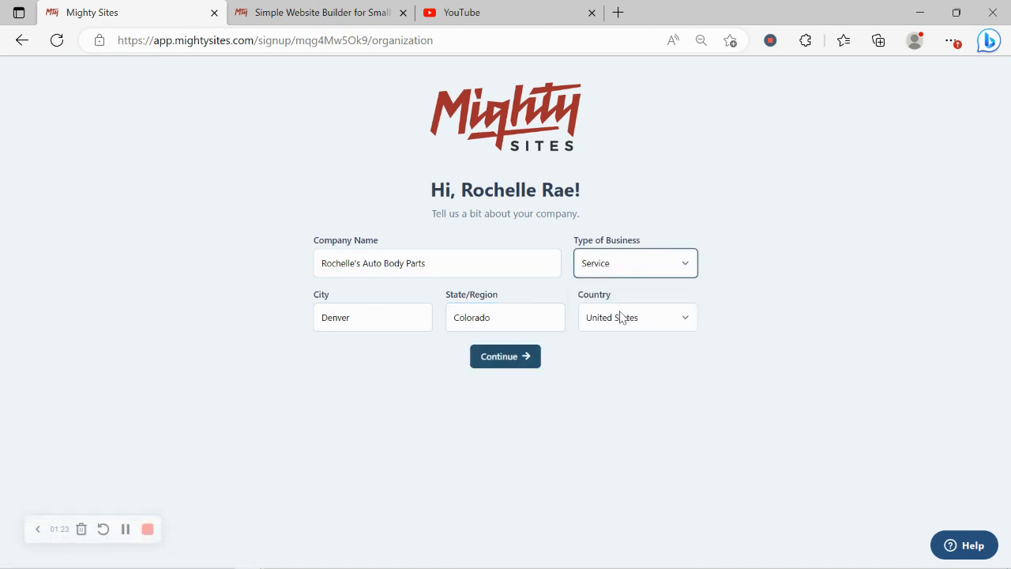
pyautogui.click(527, 363)
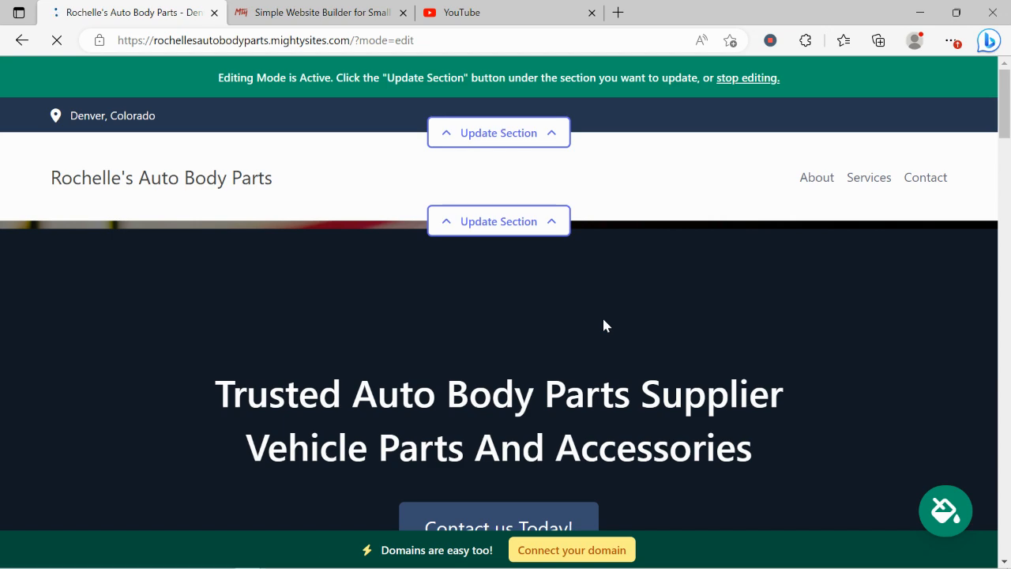
pyautogui.scroll(-3, 603, 325)
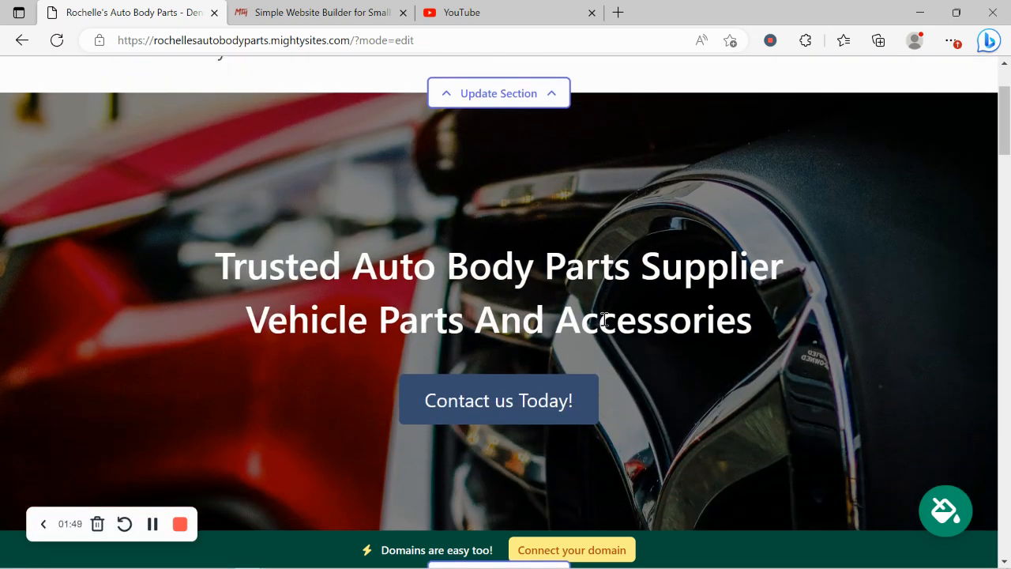
pyautogui.scroll(-7, 603, 324)
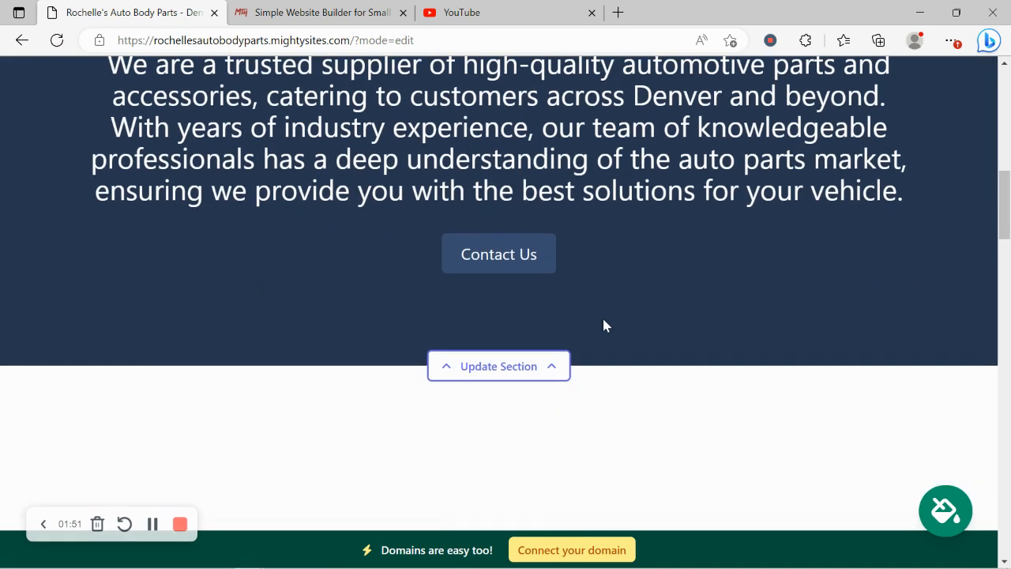
pyautogui.scroll(-5, 603, 324)
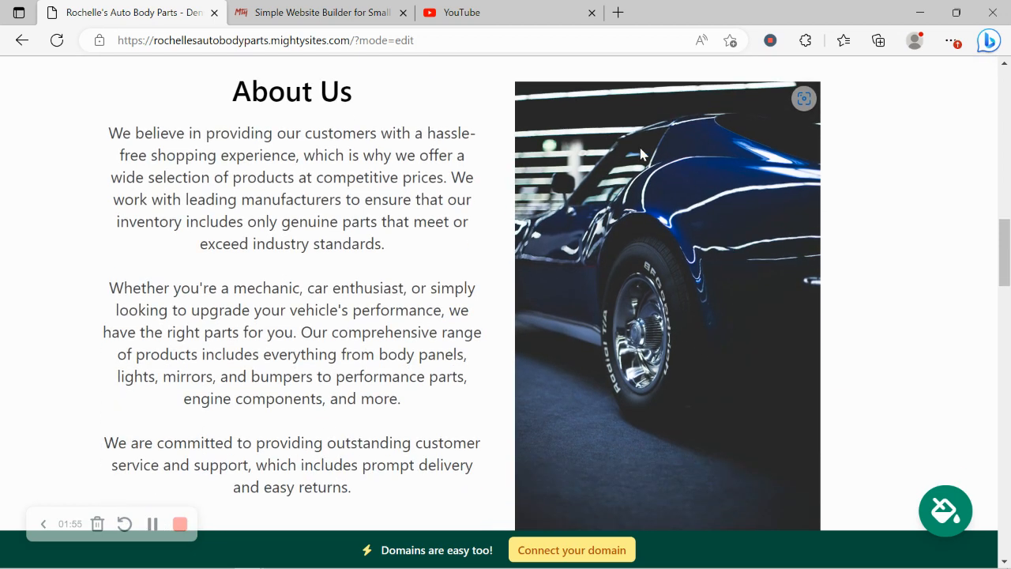
pyautogui.scroll(-2, 640, 154)
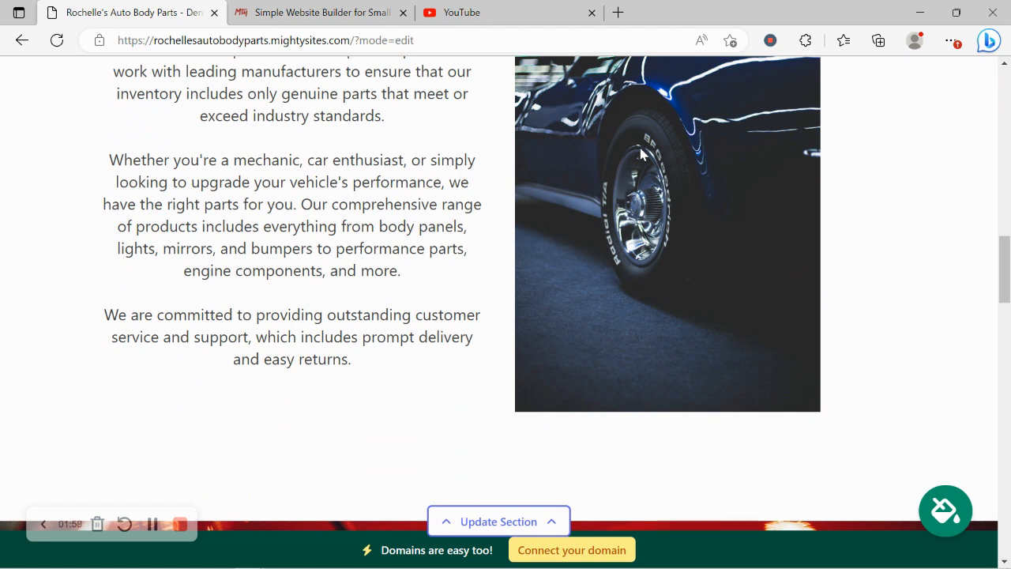
pyautogui.scroll(-5, 640, 154)
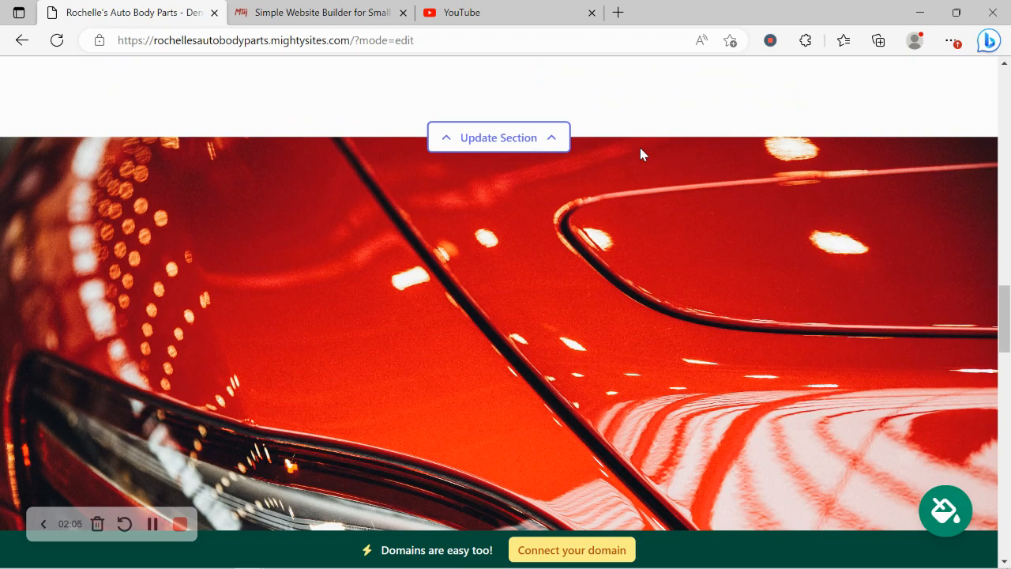
pyautogui.scroll(-2, 641, 154)
pyautogui.scroll(-1, 429, 98)
pyautogui.scroll(-5, 428, 98)
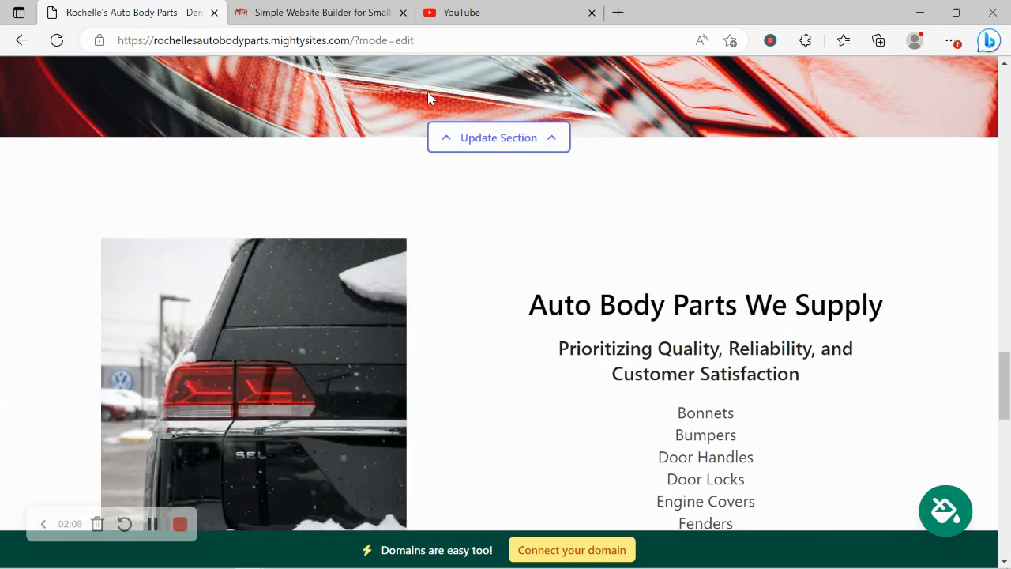
pyautogui.scroll(-3, 427, 93)
pyautogui.scroll(-1, 428, 98)
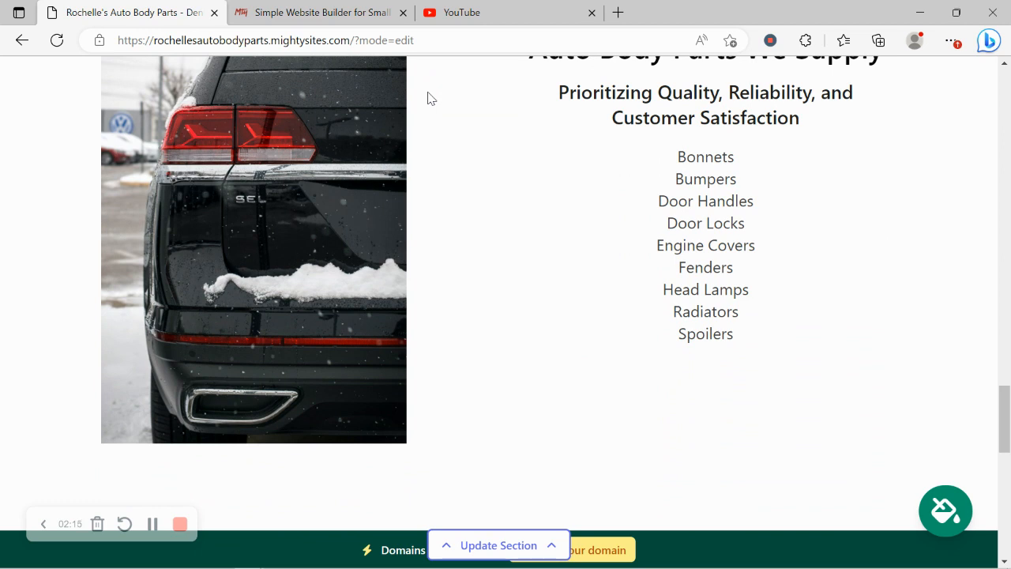
pyautogui.scroll(-3, 428, 98)
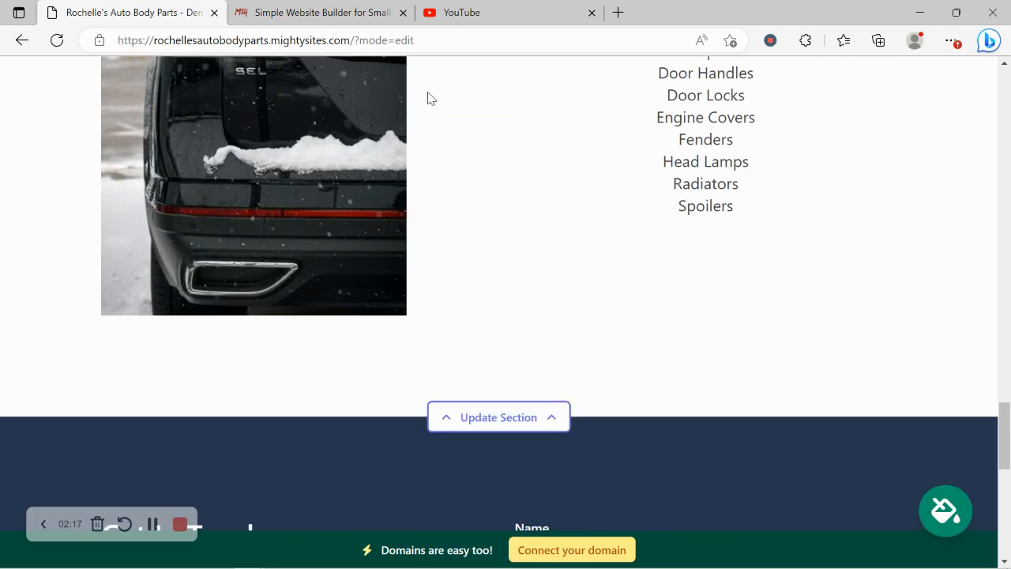
pyautogui.scroll(-5, 427, 98)
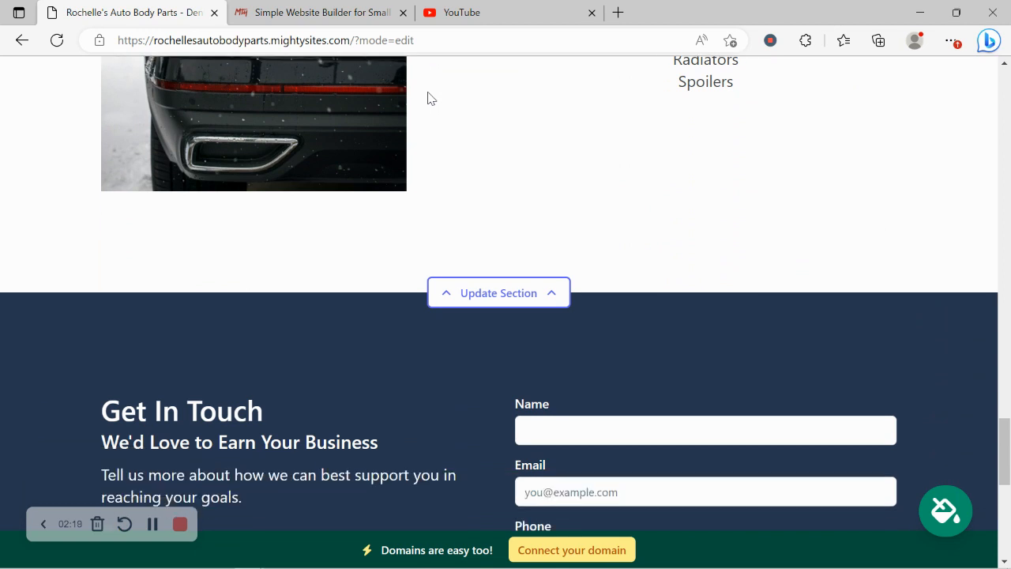
pyautogui.scroll(-5, 427, 98)
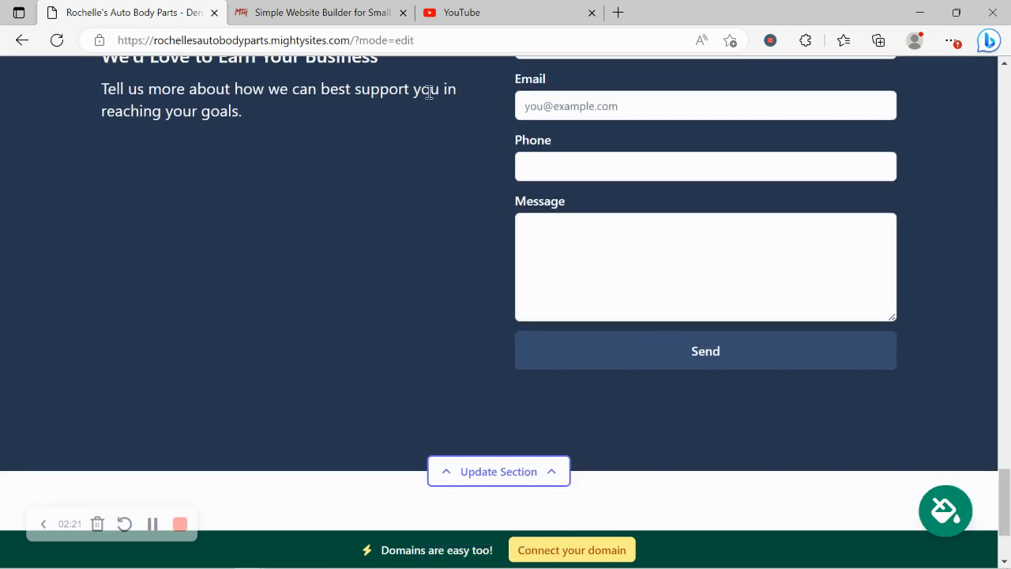
pyautogui.scroll(9, 427, 98)
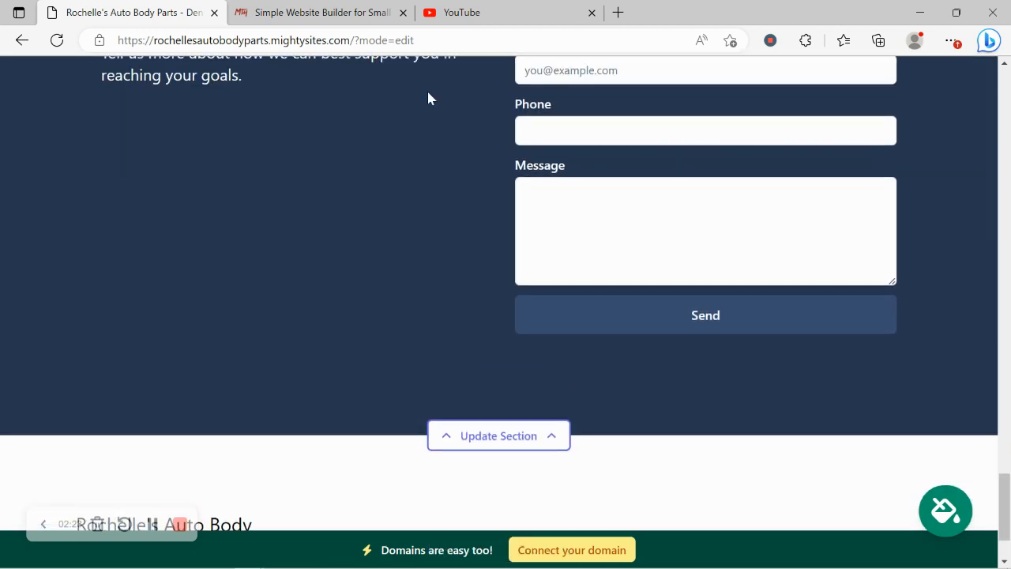
pyautogui.scroll(11, 427, 98)
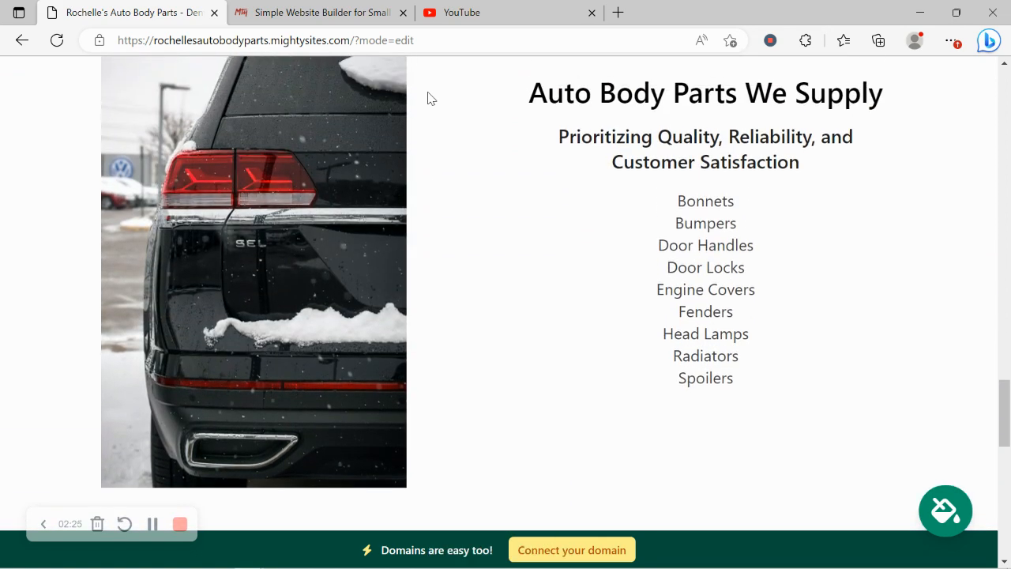
pyautogui.scroll(10, 427, 98)
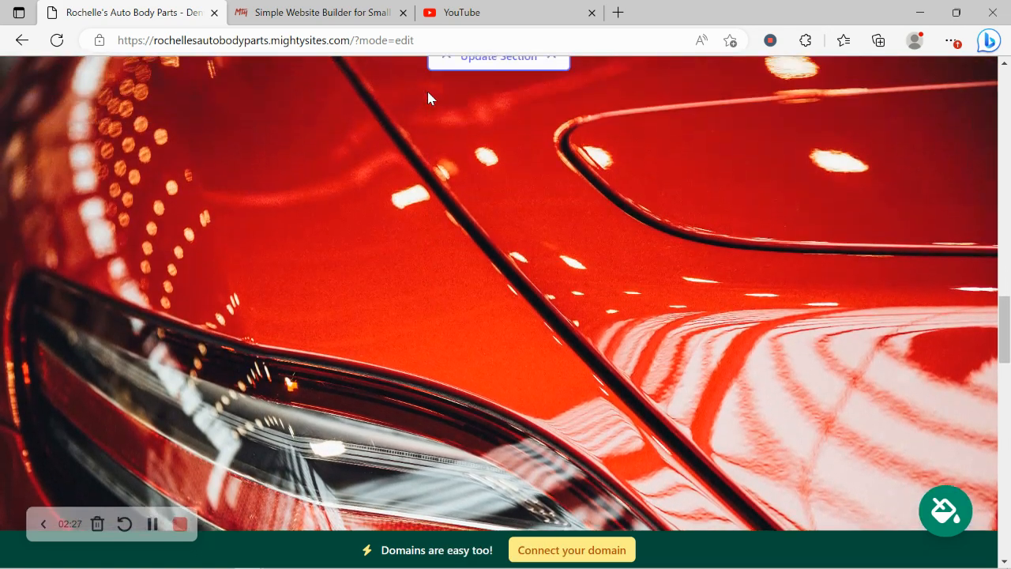
pyautogui.scroll(10, 427, 95)
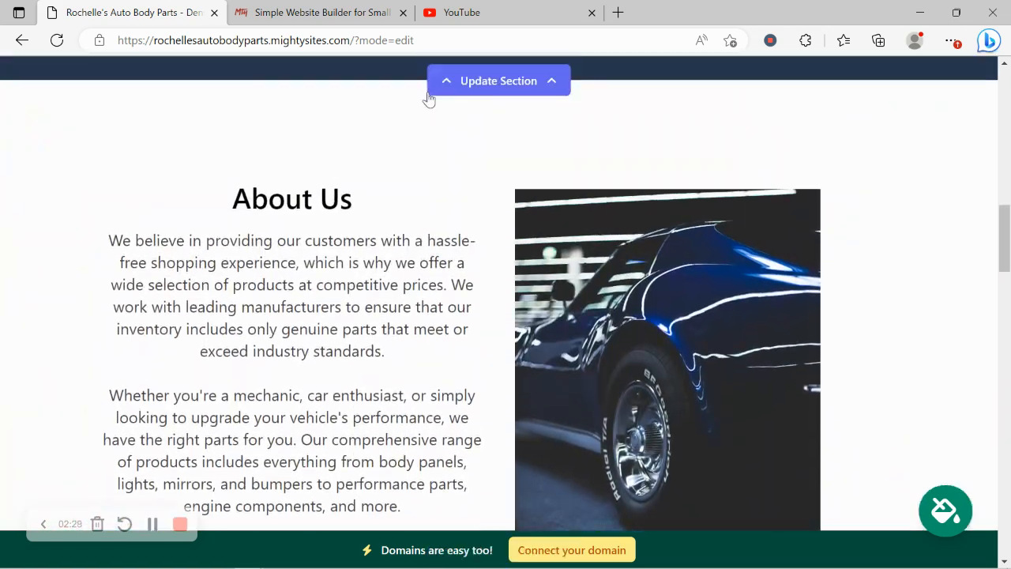
pyautogui.scroll(8, 427, 98)
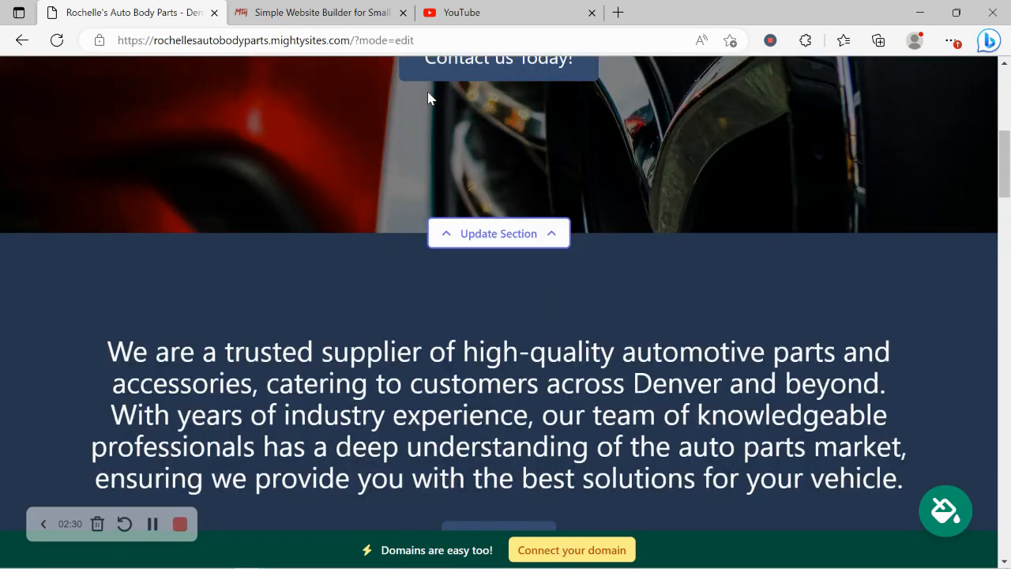
# - Save the business e-mail (shown on site), phone number and saved street address for the header
pyautogui.click(493, 142)
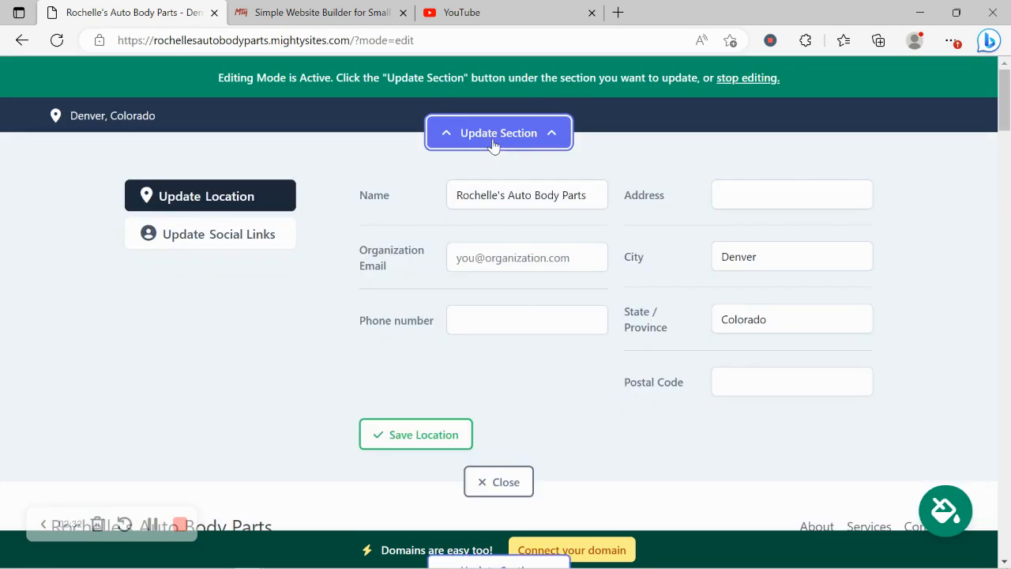
pyautogui.click(506, 267)
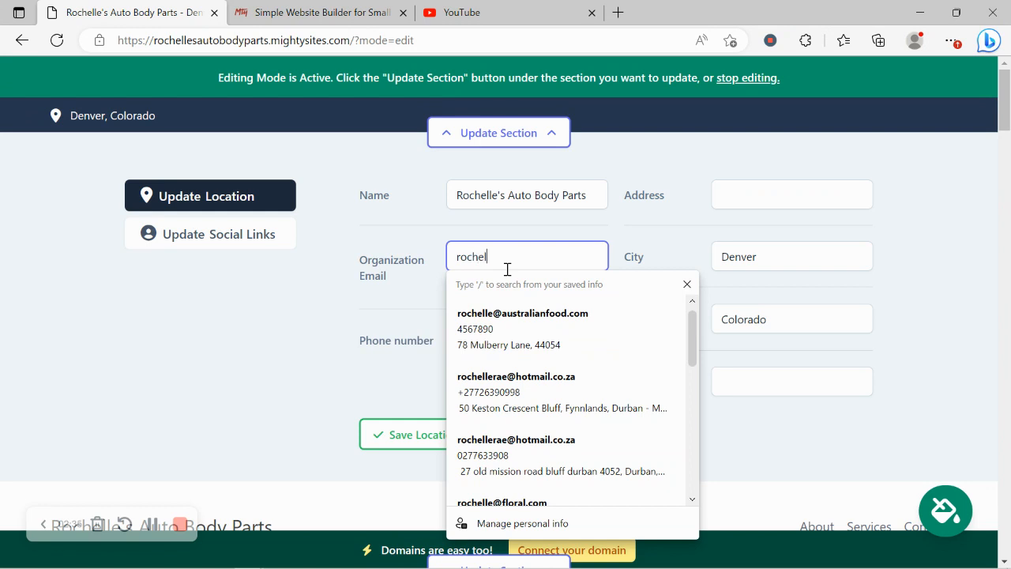
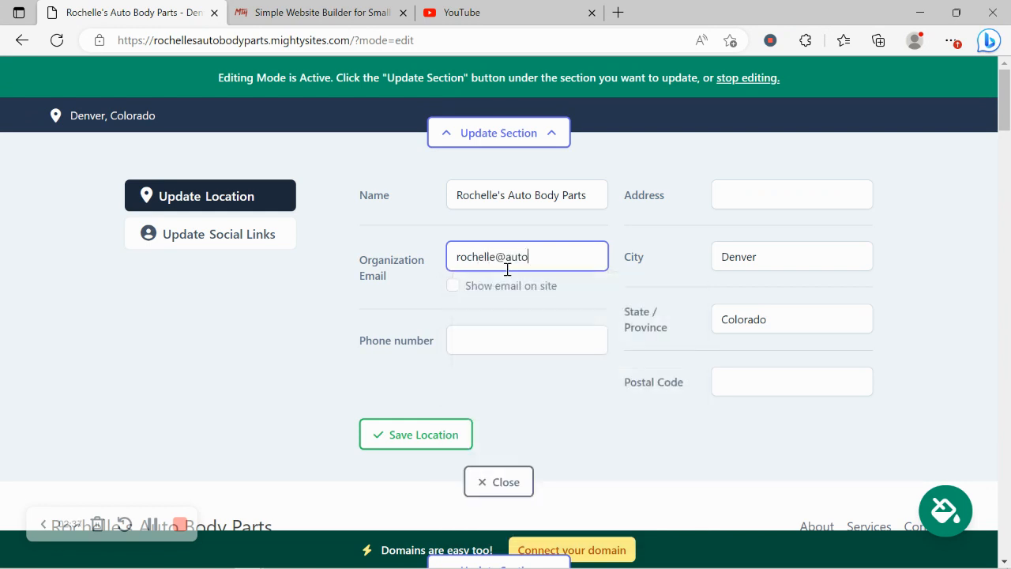
pyautogui.click(453, 286)
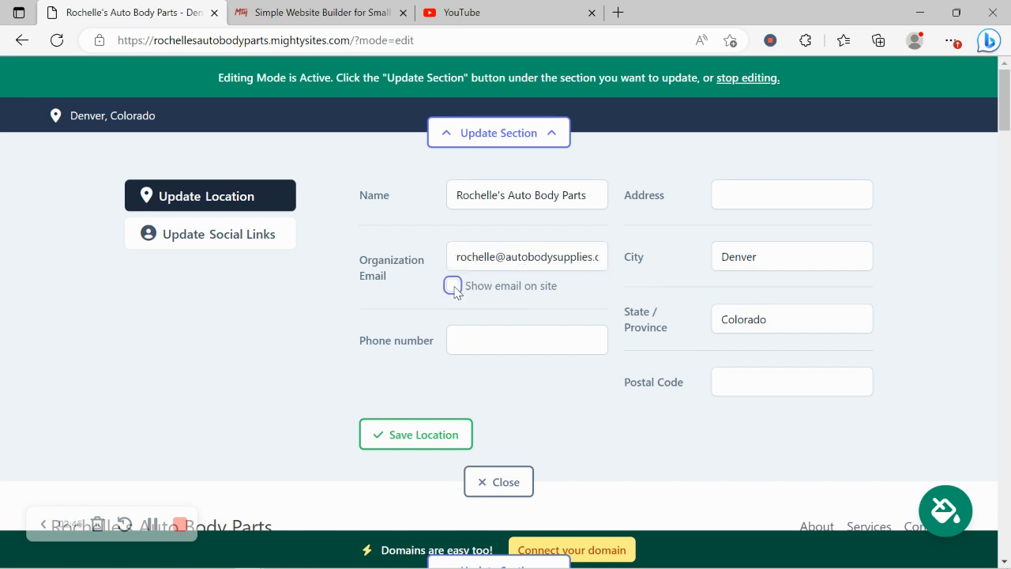
pyautogui.click(457, 338)
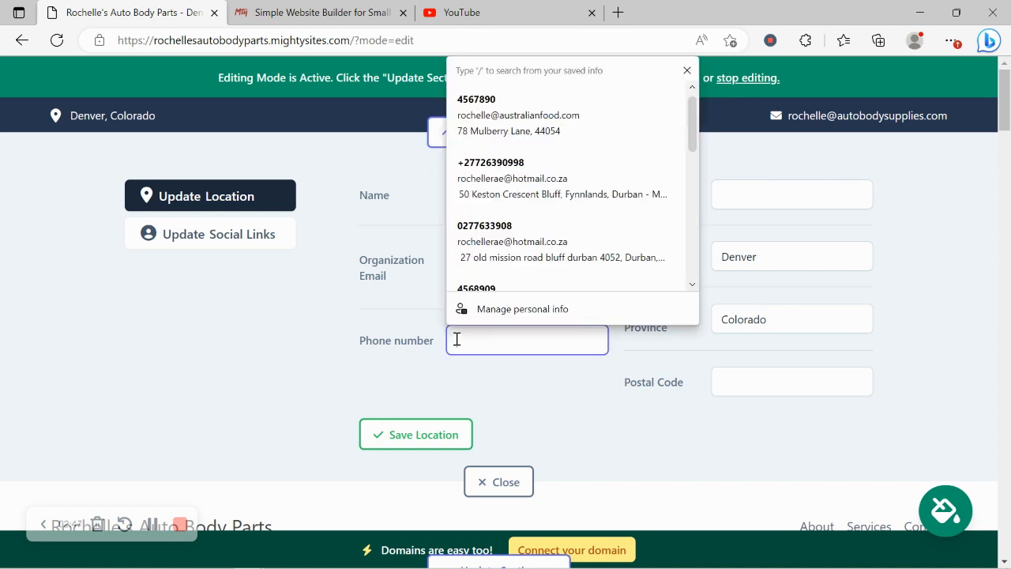
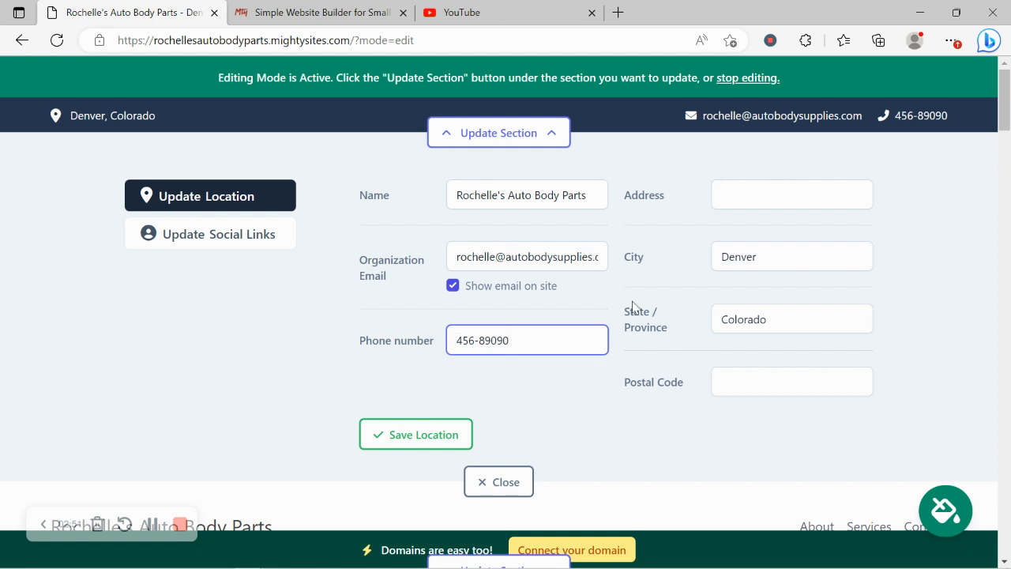
pyautogui.click(781, 207)
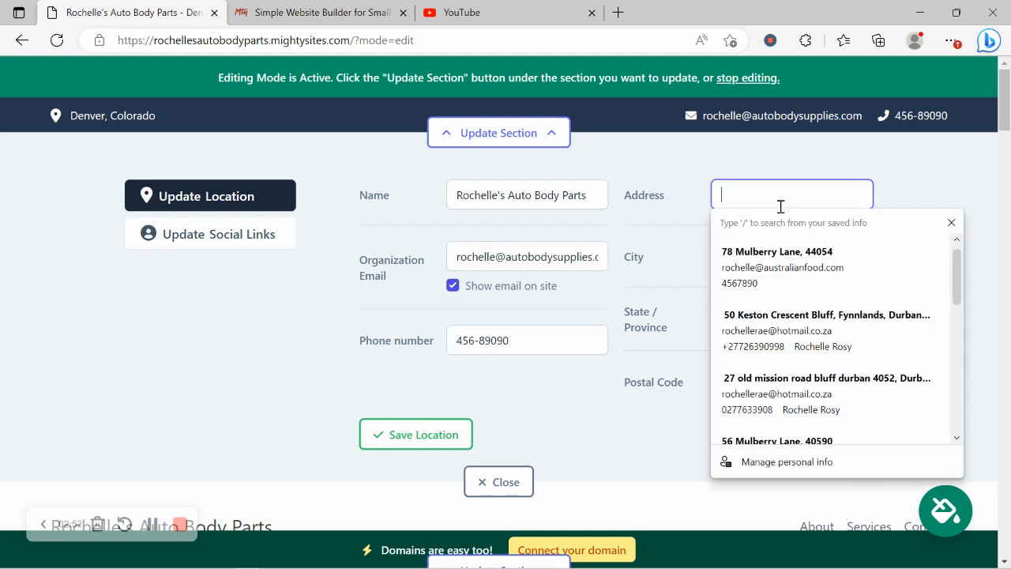
pyautogui.click(758, 269)
pyautogui.click(390, 444)
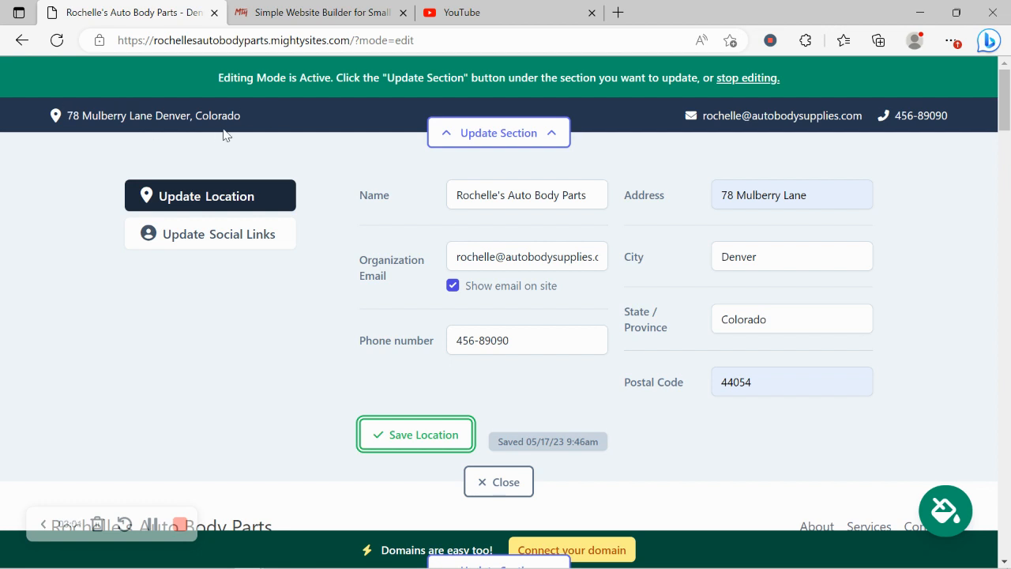
# - Save the Instagram and Twitter account handles as the site's social links
pyautogui.click(246, 248)
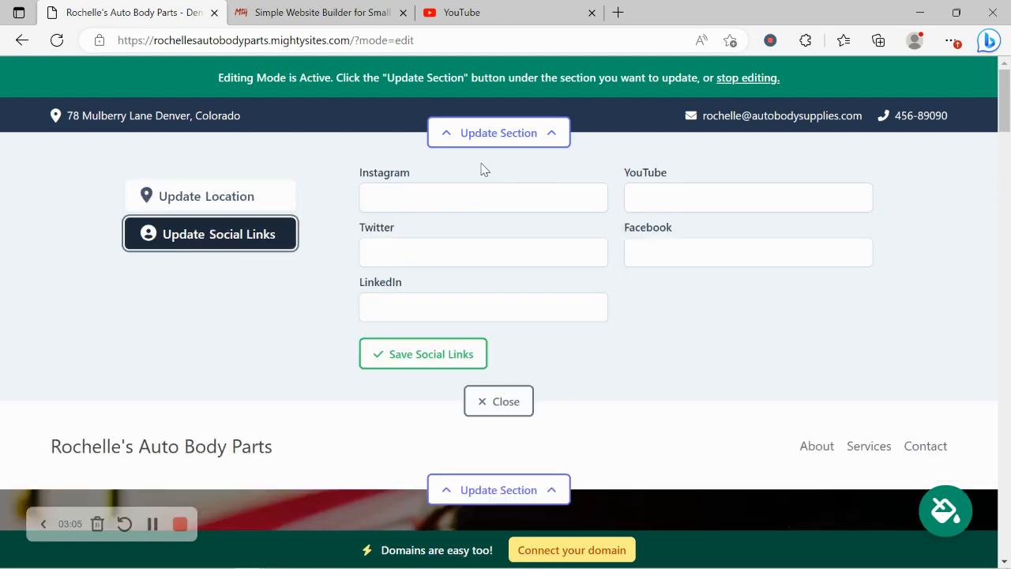
pyautogui.click(508, 193)
pyautogui.write('mighty')
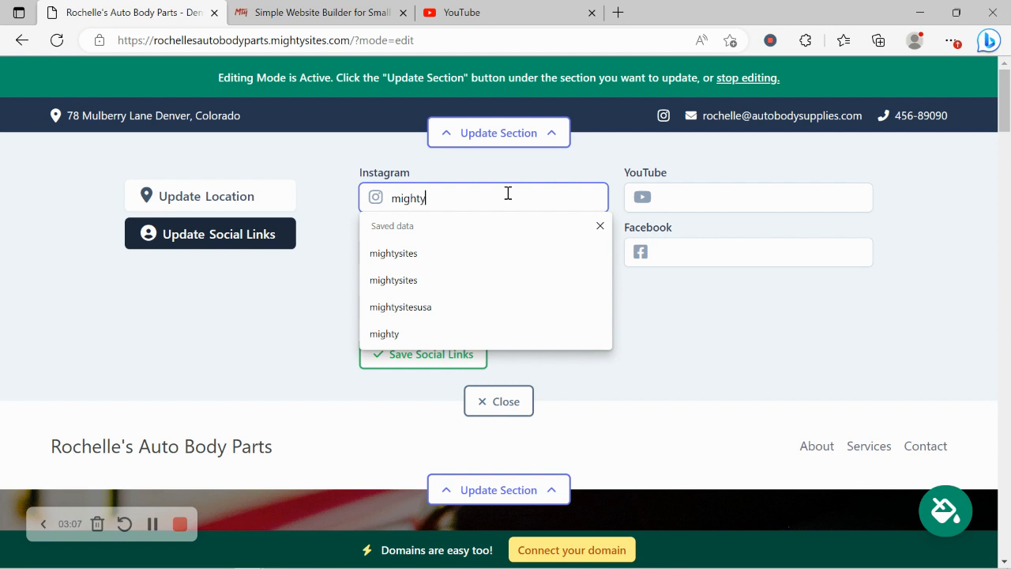
pyautogui.write('sites')
pyautogui.click(320, 307)
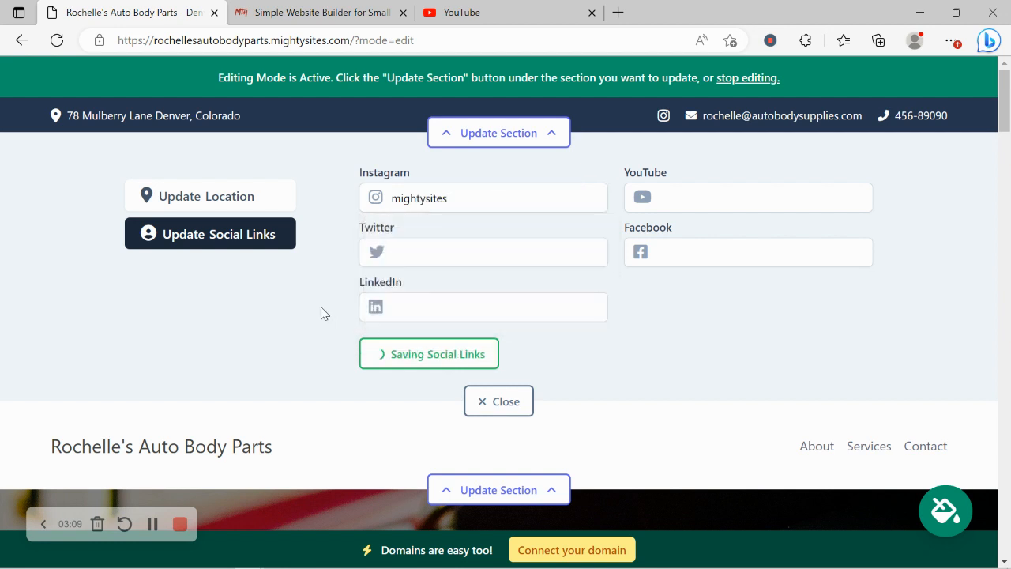
pyautogui.click(434, 254)
pyautogui.write('mightysi')
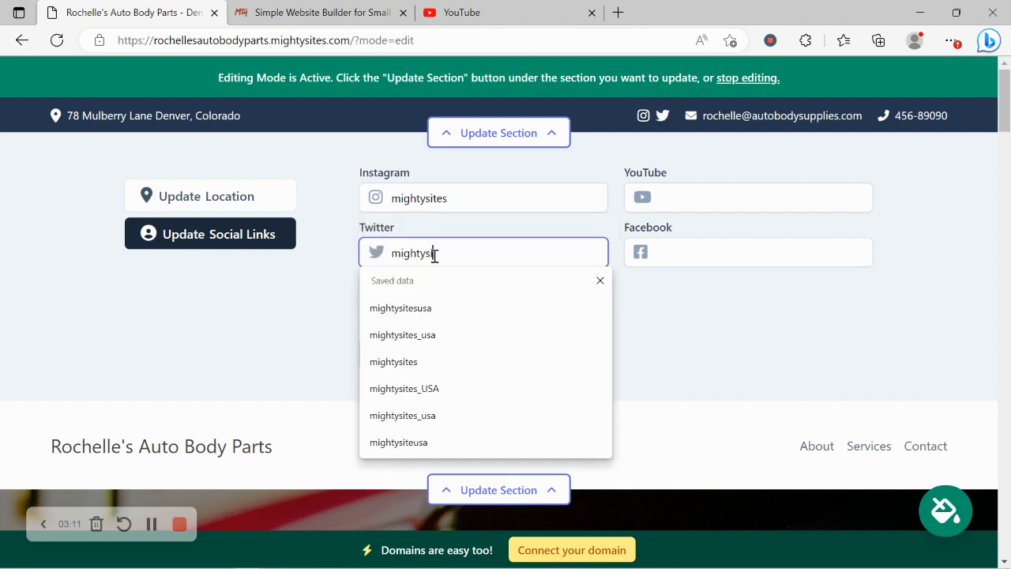
pyautogui.write('tesusa')
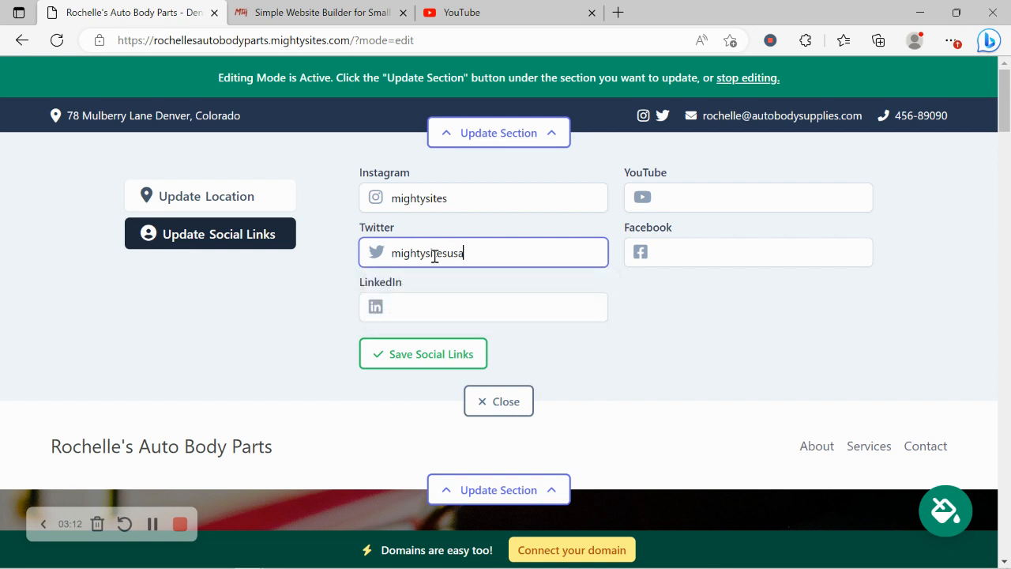
pyautogui.click(440, 357)
pyautogui.click(505, 403)
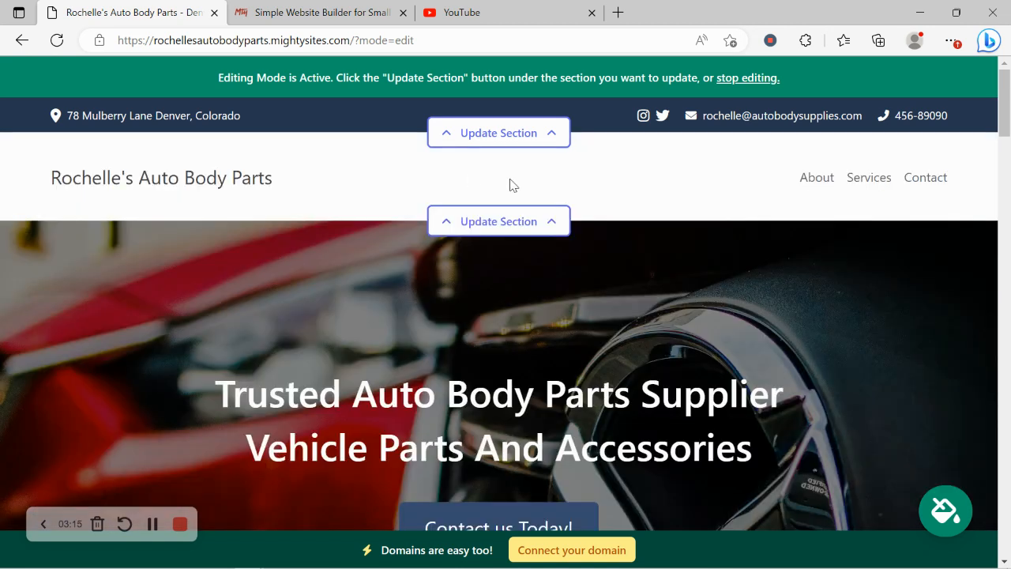
pyautogui.click(520, 221)
# - Upload the Mighty Sites Logo YouTube image as the header logo and save it
pyautogui.click(193, 323)
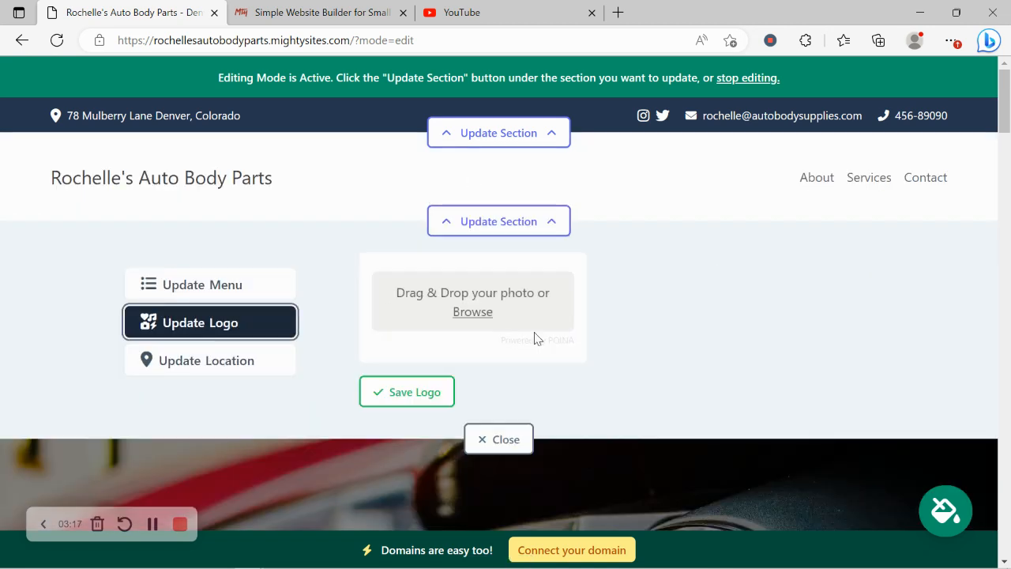
pyautogui.click(479, 301)
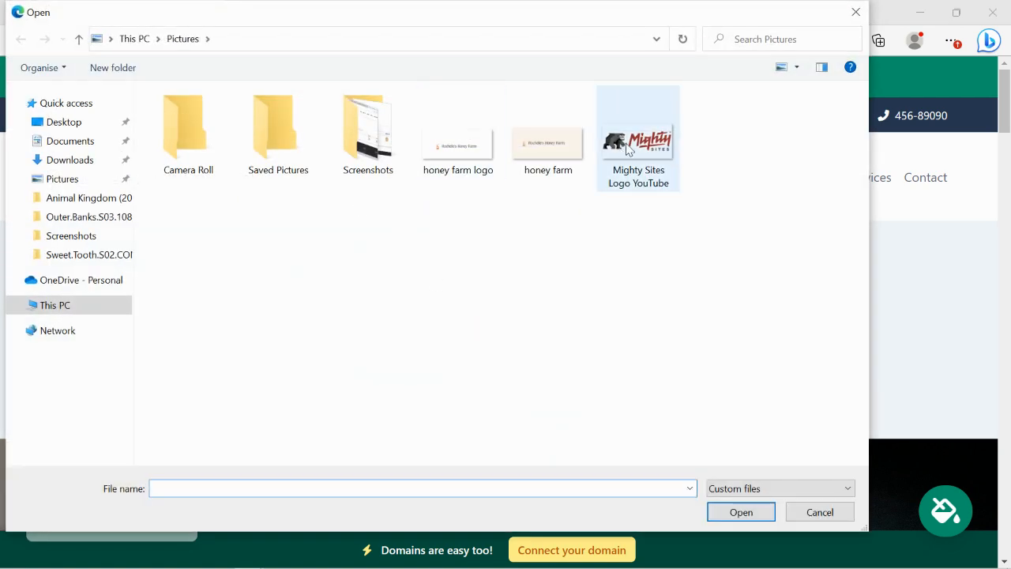
pyautogui.doubleClick(628, 148)
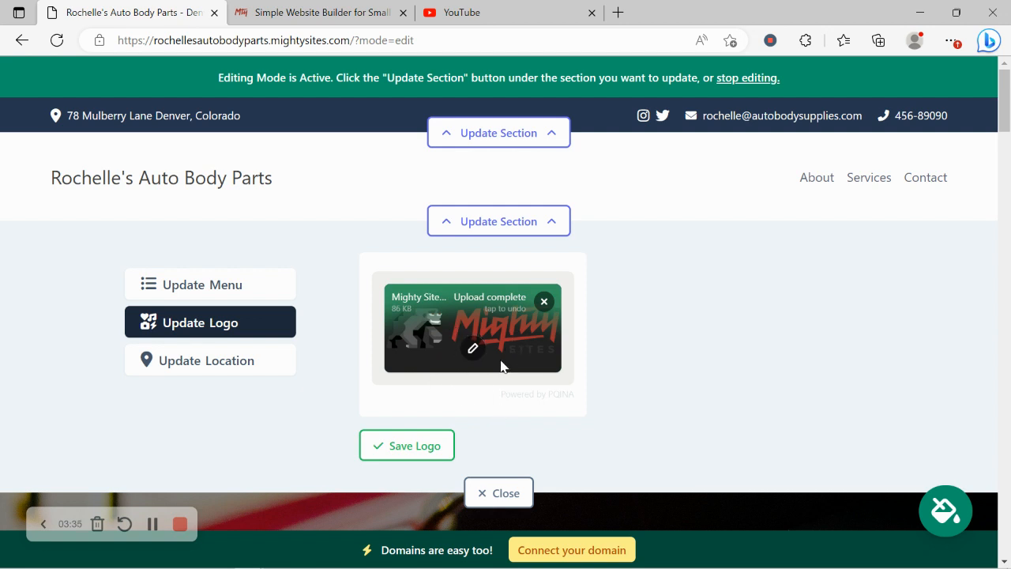
pyautogui.click(436, 448)
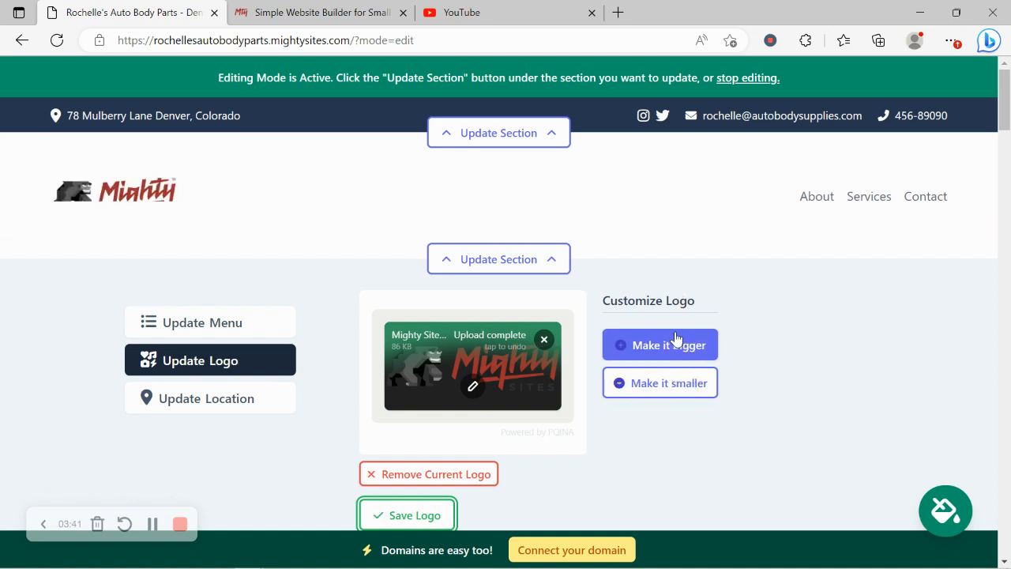
pyautogui.scroll(-2, 678, 379)
# - Close the logo editor and page through the theme colour options to the last page
pyautogui.click(528, 459)
pyautogui.scroll(-3, 131, 319)
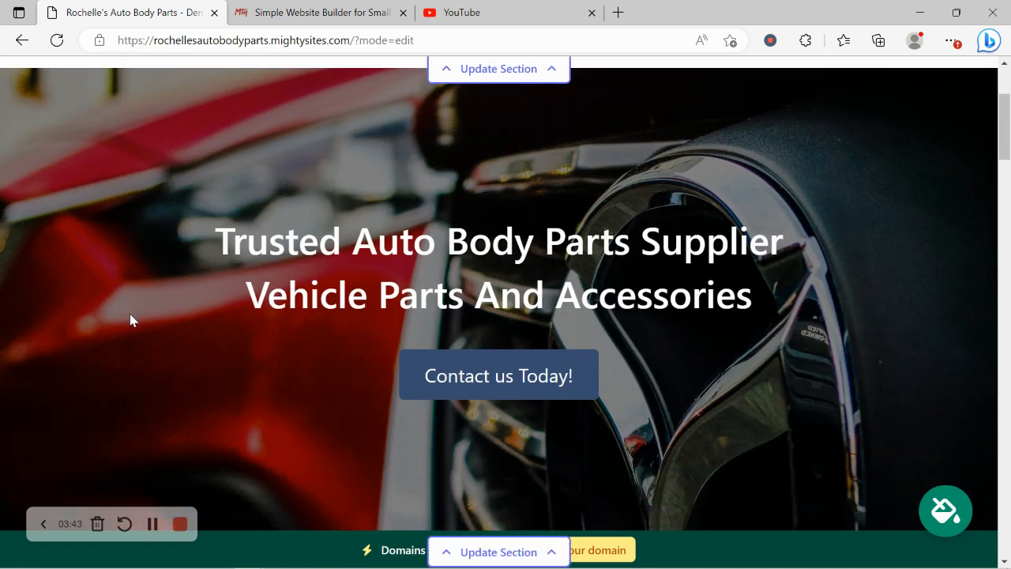
pyautogui.scroll(-4, 132, 319)
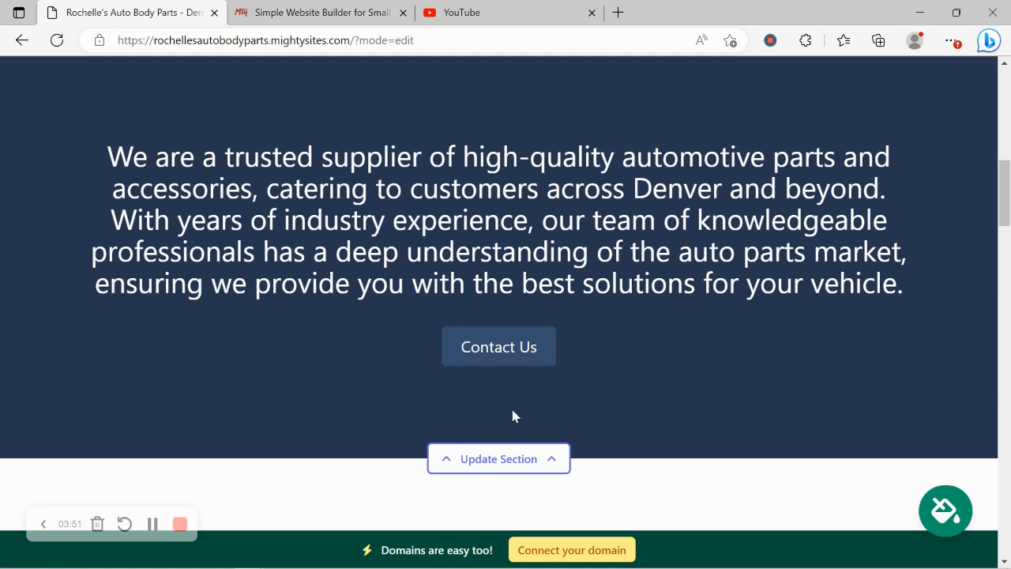
pyautogui.click(955, 512)
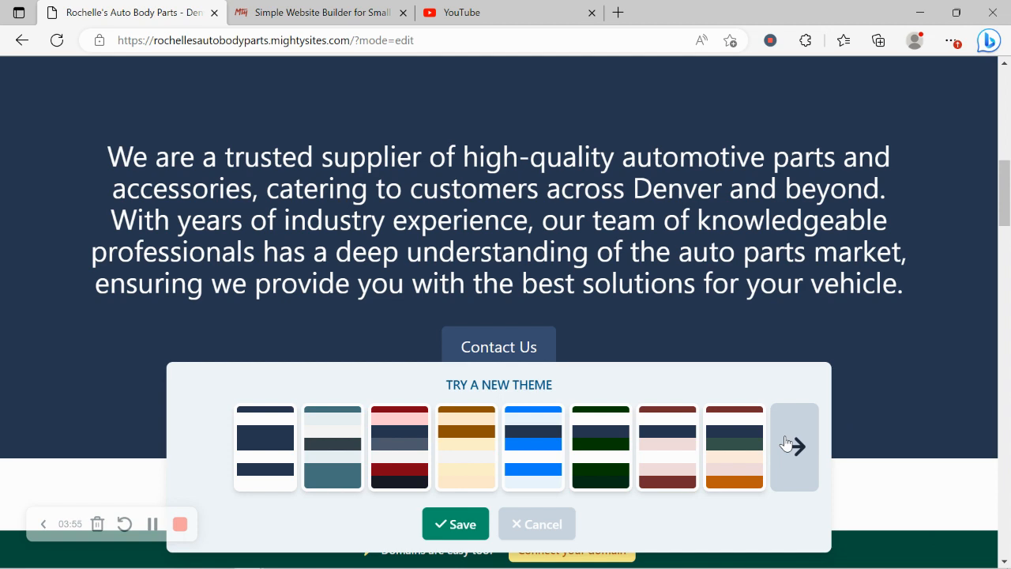
pyautogui.click(785, 443)
pyautogui.click(785, 443)
pyautogui.click(785, 443)
pyautogui.click(785, 443)
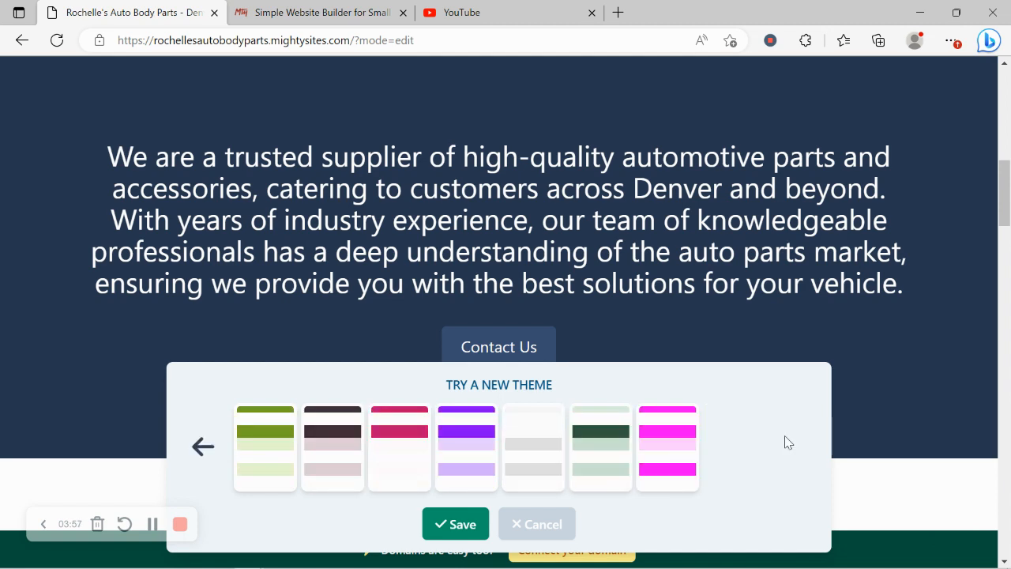
# - Preview the dark-green, purple and pink themes, then save the light green theme
pyautogui.click(582, 437)
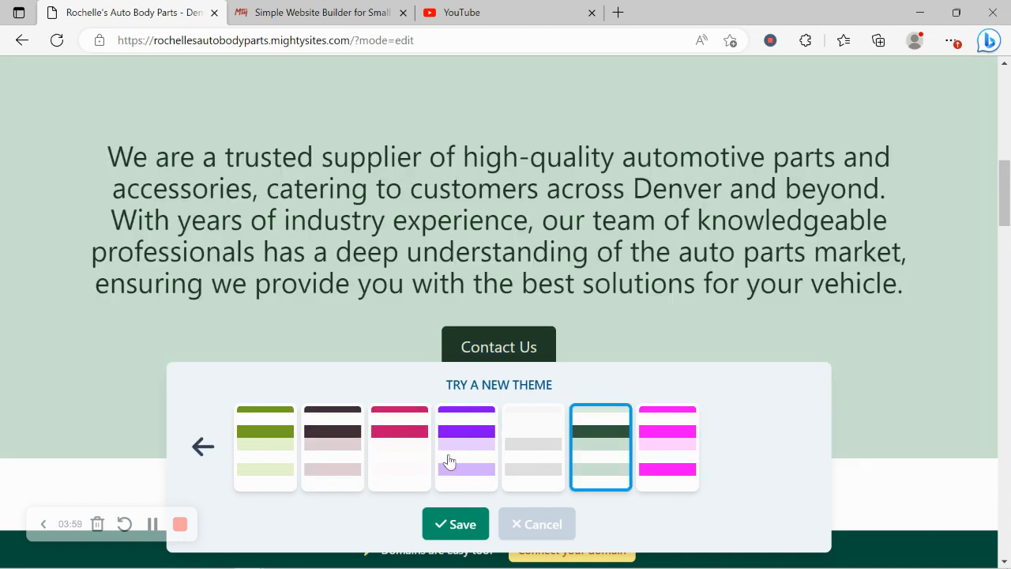
pyautogui.click(447, 460)
pyautogui.click(376, 456)
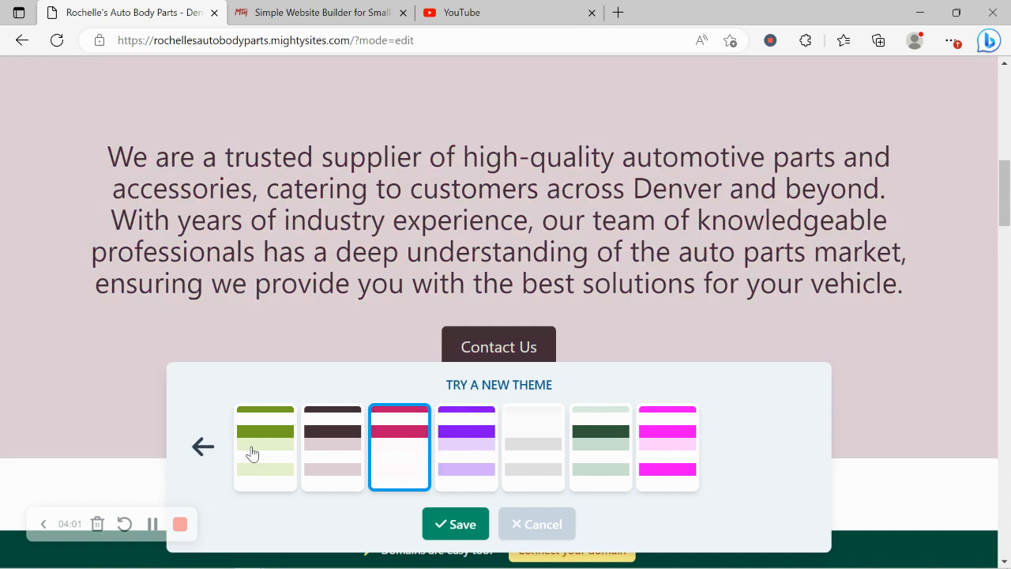
pyautogui.click(251, 452)
pyautogui.click(458, 525)
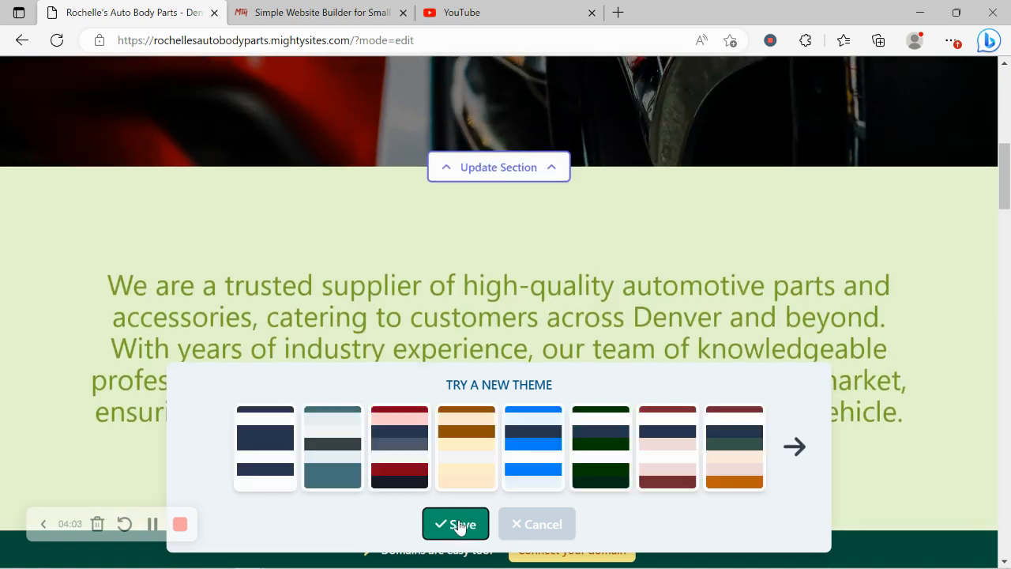
pyautogui.scroll(-4, 458, 524)
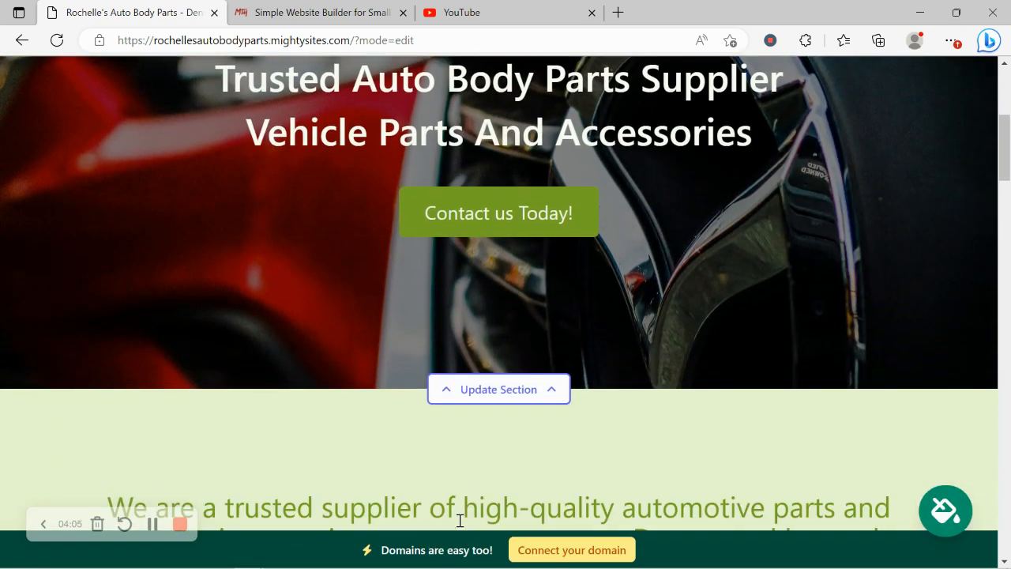
# - Open the hero image options and cancel the file browser without choosing a photo
pyautogui.click(517, 235)
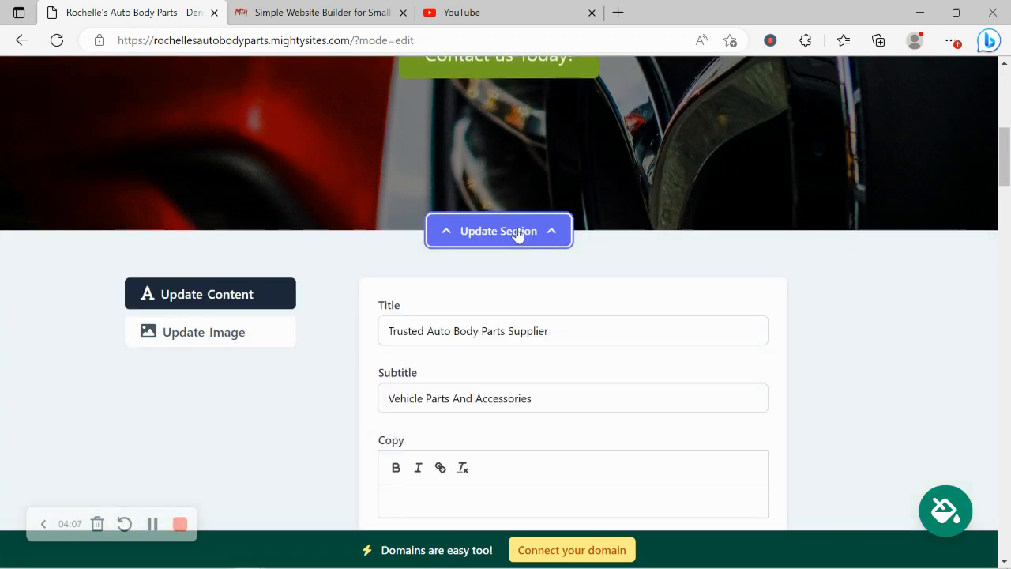
pyautogui.click(219, 277)
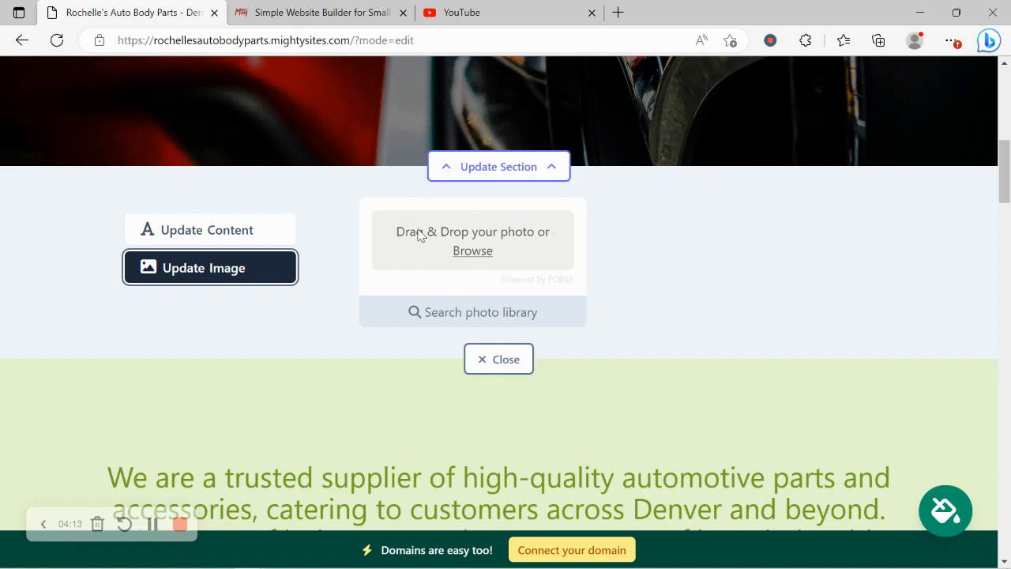
pyautogui.click(486, 242)
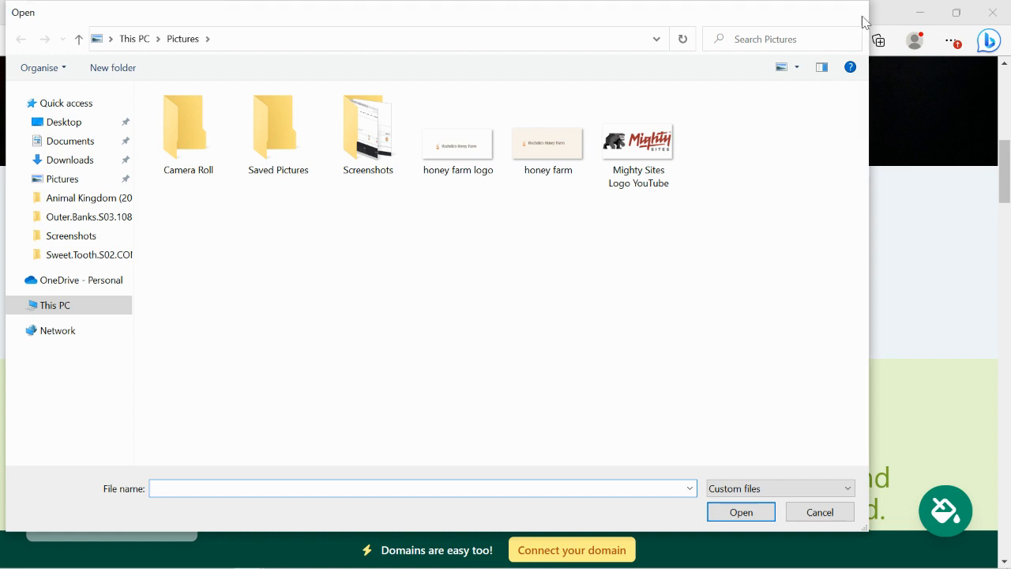
pyautogui.click(859, 15)
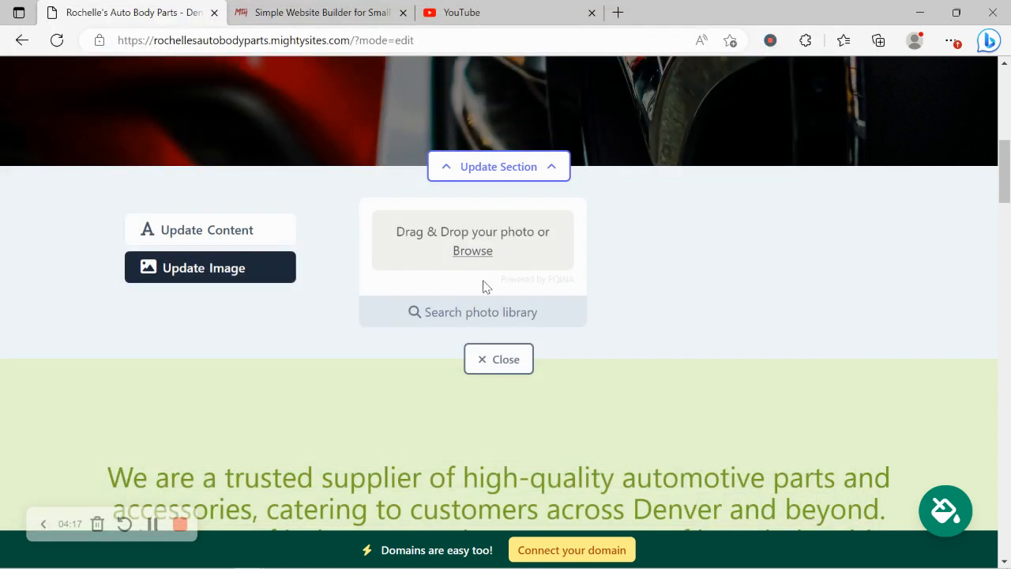
# - Search the photo library for 'Auto Body', then return to the hero's text content
pyautogui.click(490, 316)
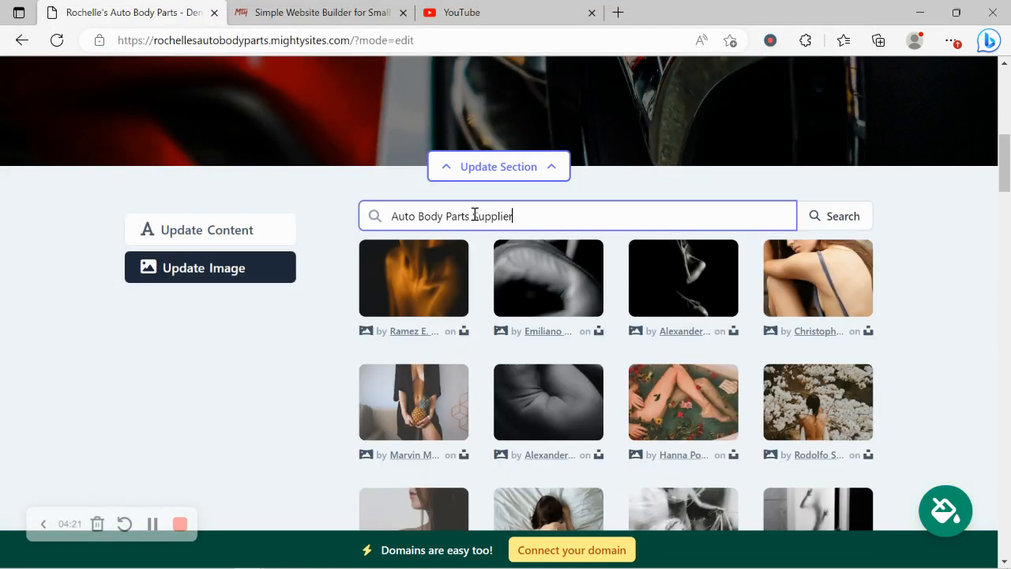
pyautogui.moveTo(452, 210); pyautogui.dragTo(593, 214)
pyautogui.press('BackSpace')
pyautogui.press('BackSpace')
pyautogui.click(861, 214)
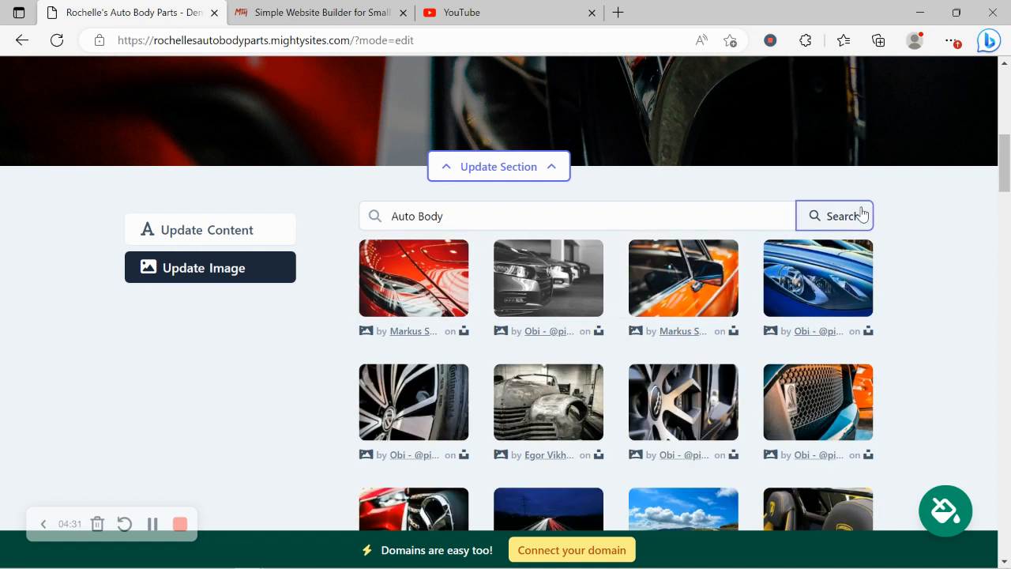
pyautogui.scroll(-1, 925, 338)
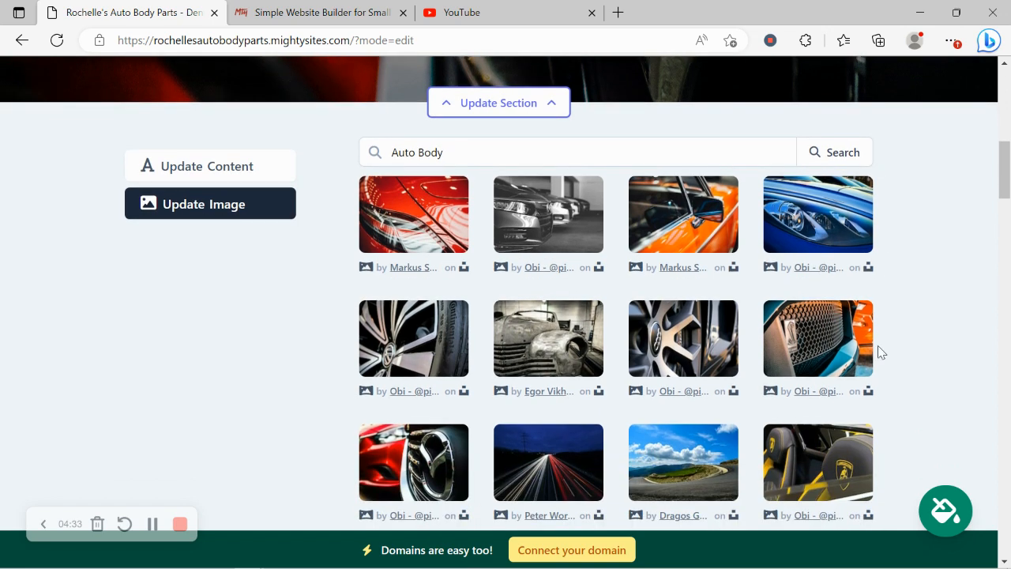
pyautogui.scroll(-1, 819, 357)
pyautogui.scroll(2, 821, 347)
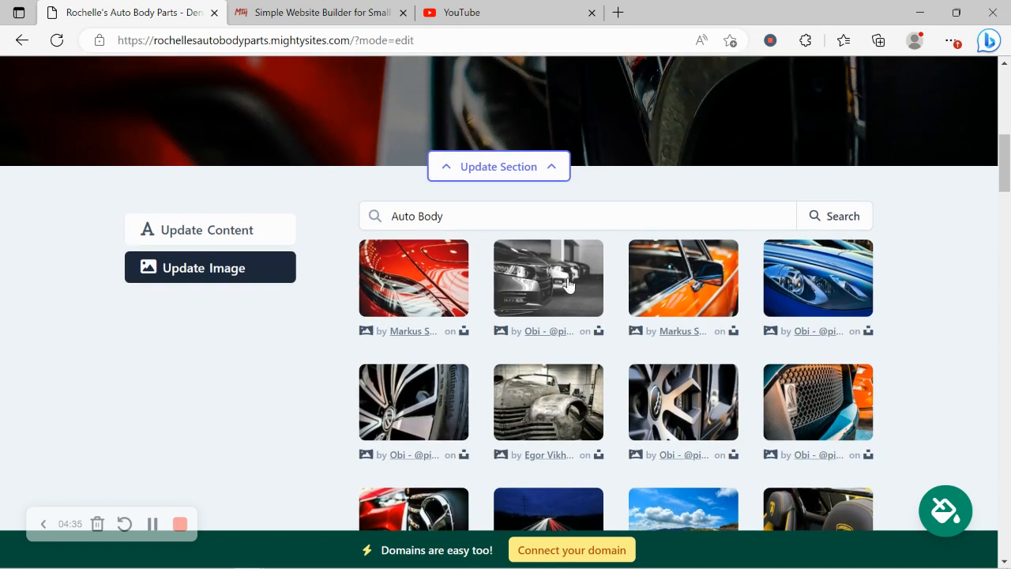
pyautogui.click(203, 245)
pyautogui.scroll(-2, 203, 245)
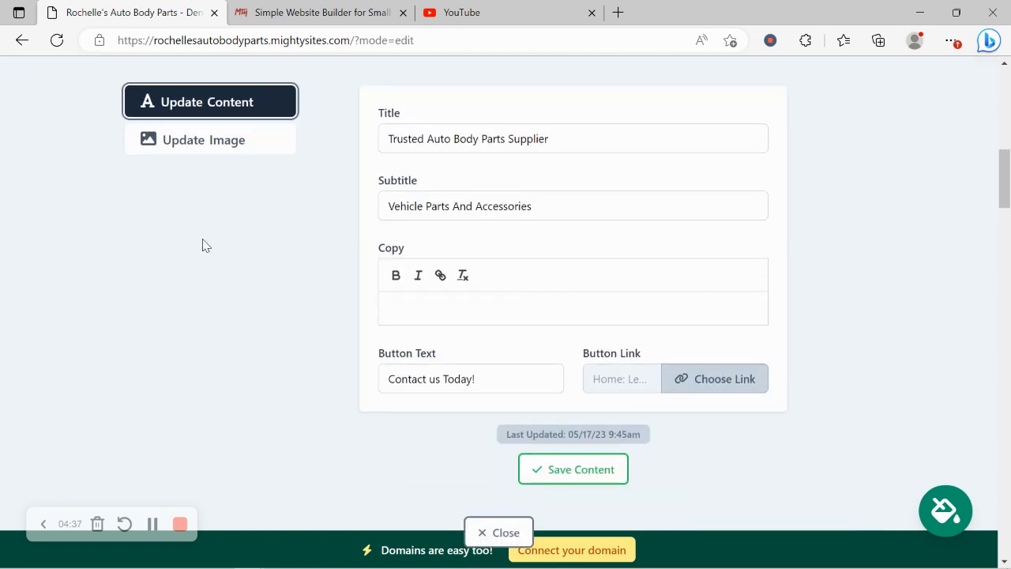
# - Confirm the hero button links to Home: Lead Form, then close the editor
pyautogui.scroll(5, 203, 245)
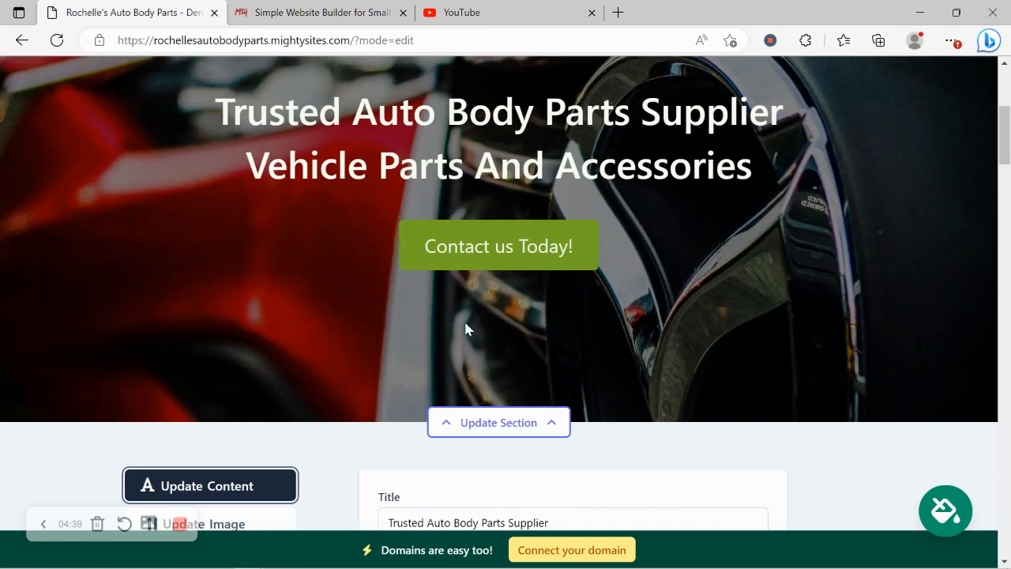
pyautogui.scroll(-7, 558, 207)
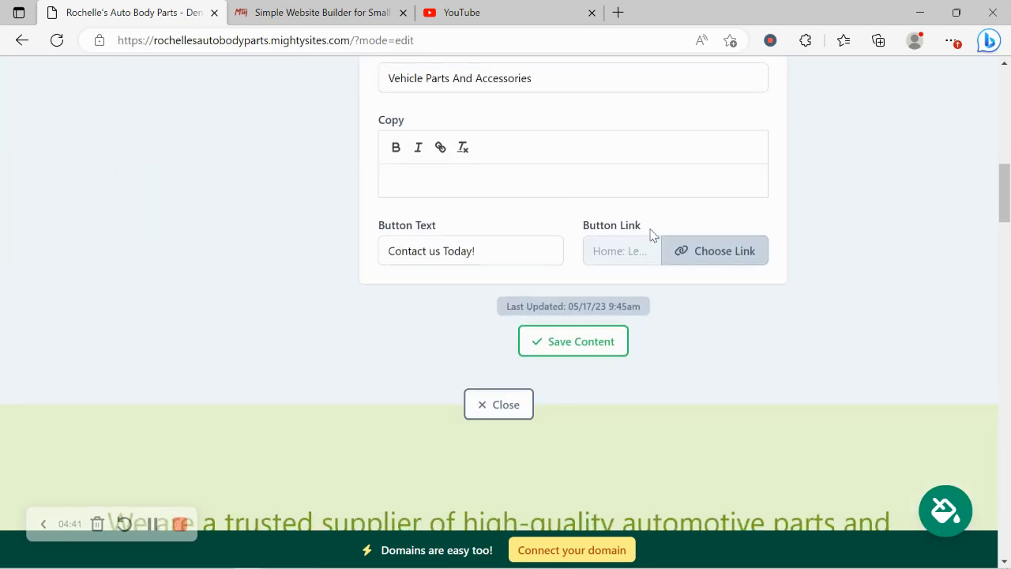
pyautogui.click(724, 251)
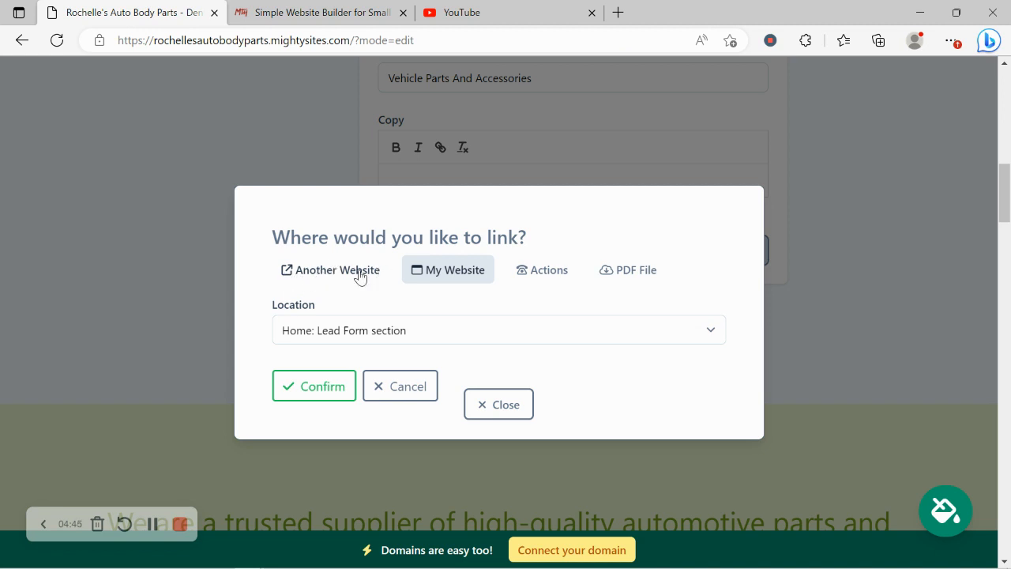
pyautogui.click(504, 402)
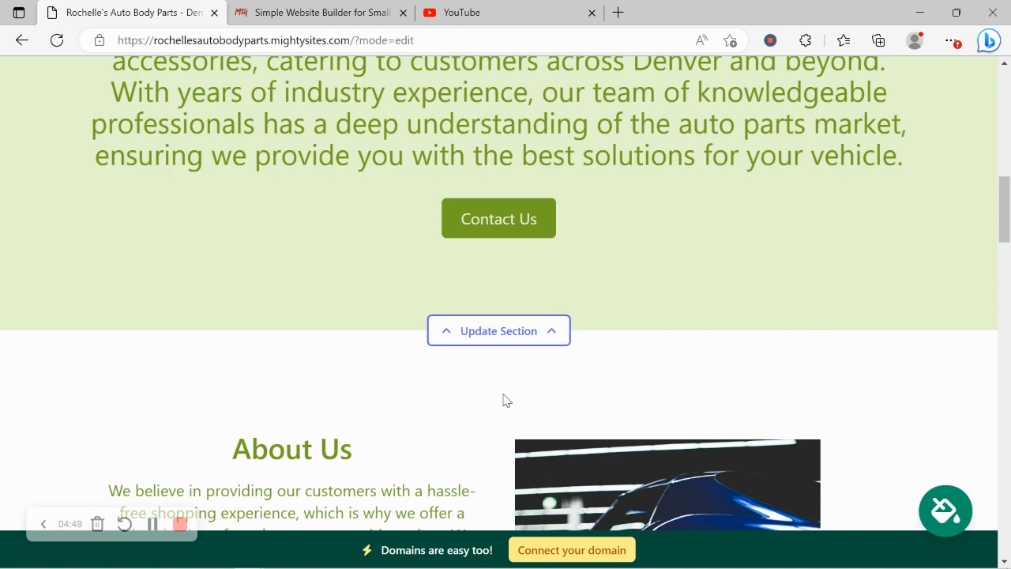
# - Scroll past About Us and Auto Body Parts We Supply down to the Get In Touch form
pyautogui.scroll(1, 506, 401)
pyautogui.scroll(3, 503, 399)
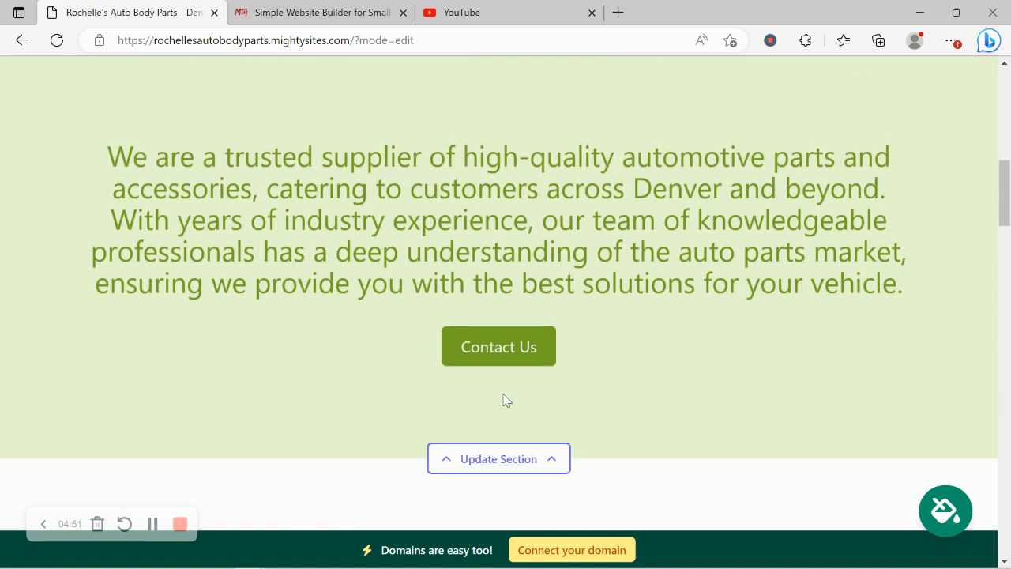
pyautogui.scroll(-3, 504, 399)
pyautogui.scroll(-9, 503, 398)
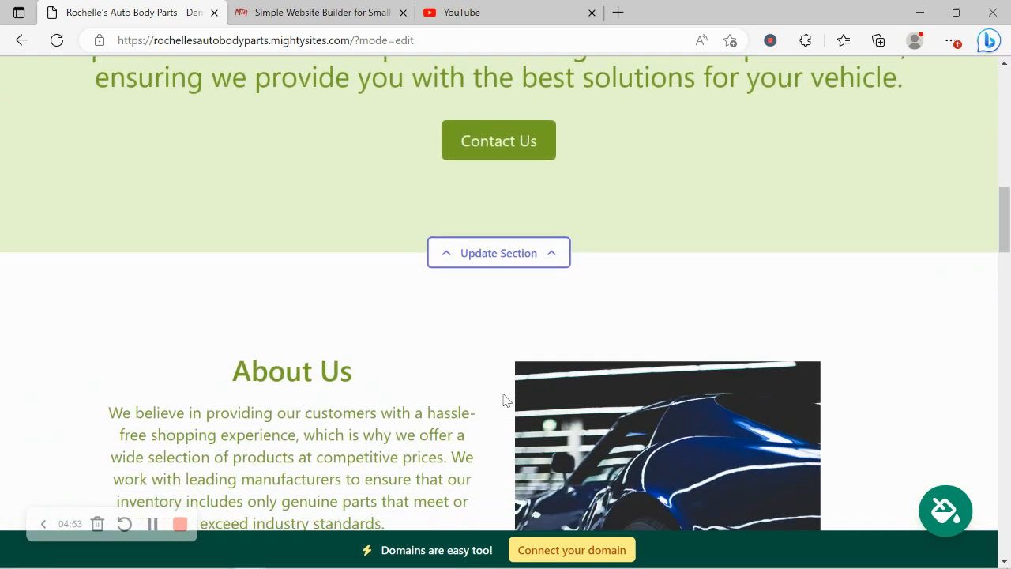
pyautogui.scroll(-10, 507, 401)
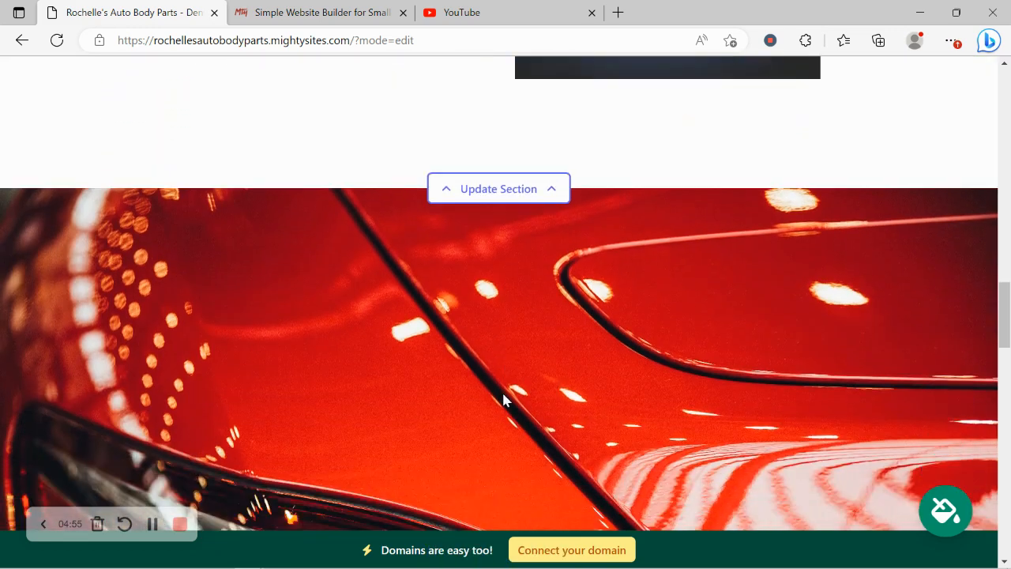
pyautogui.scroll(-8, 506, 400)
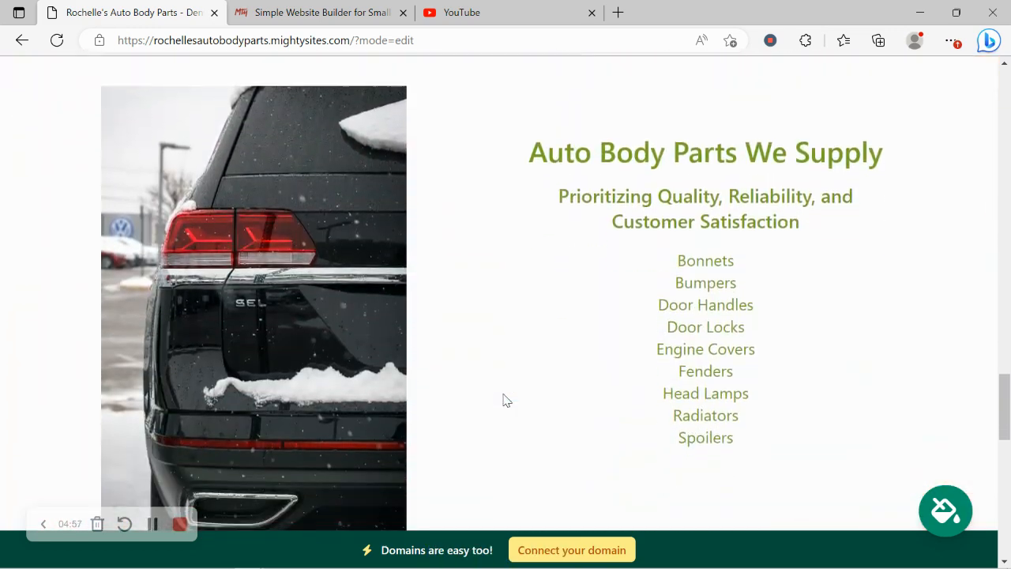
pyautogui.scroll(-2, 506, 400)
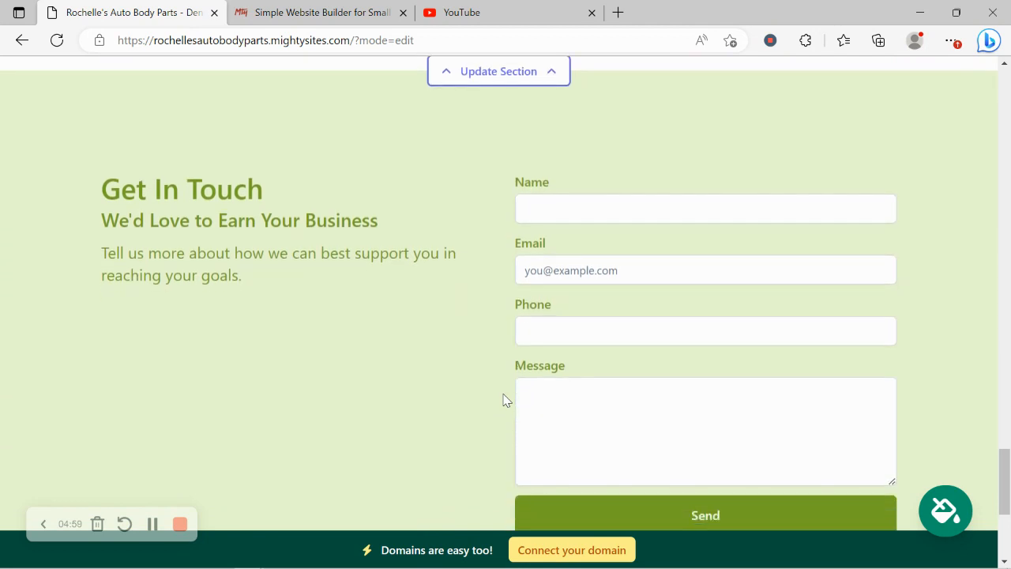
pyautogui.scroll(-1, 507, 401)
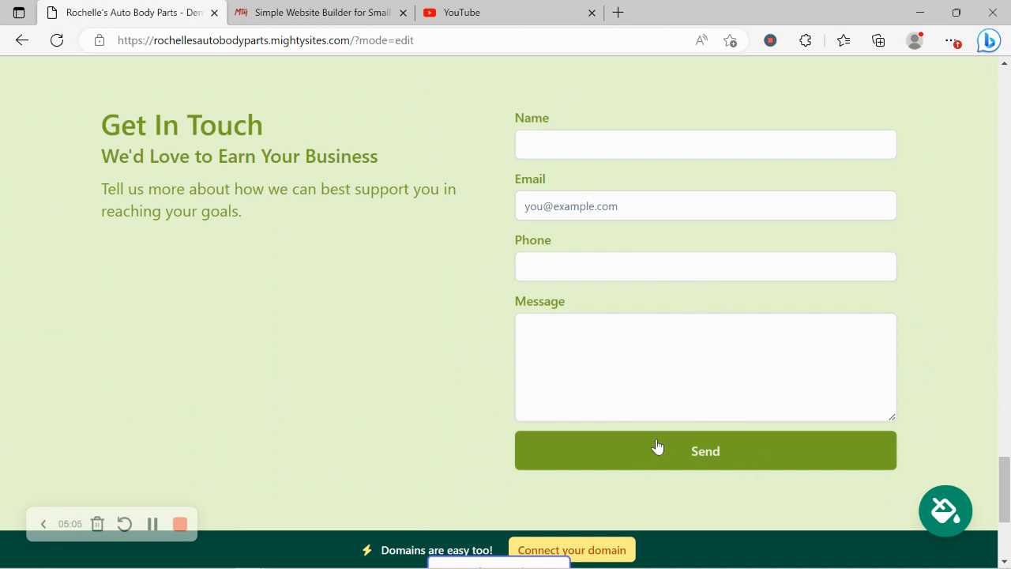
pyautogui.scroll(-1, 657, 446)
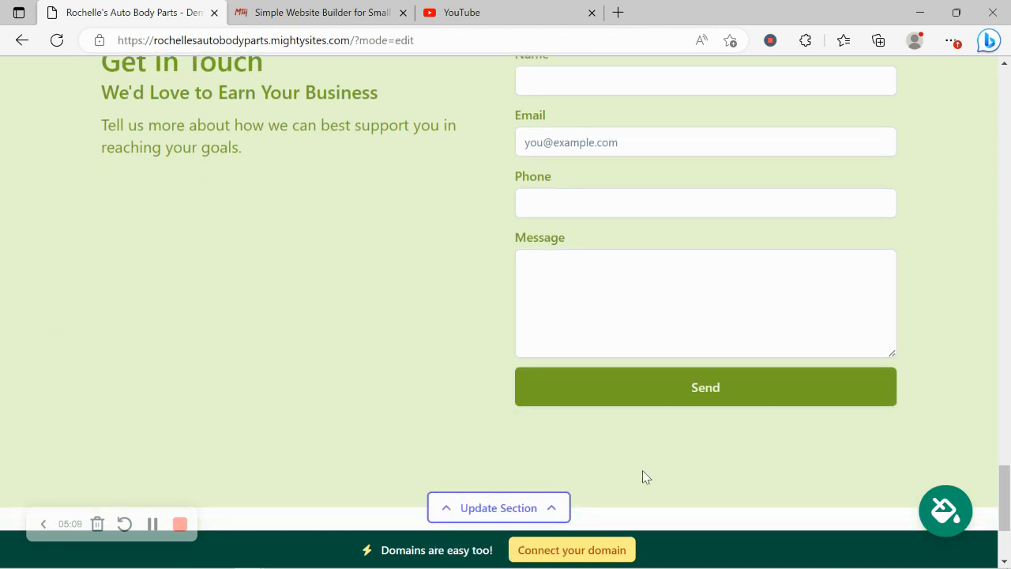
# - Visit Connect your domain, return to the dashboard, and open the site's mightysites.com link in a new tab
pyautogui.click(592, 556)
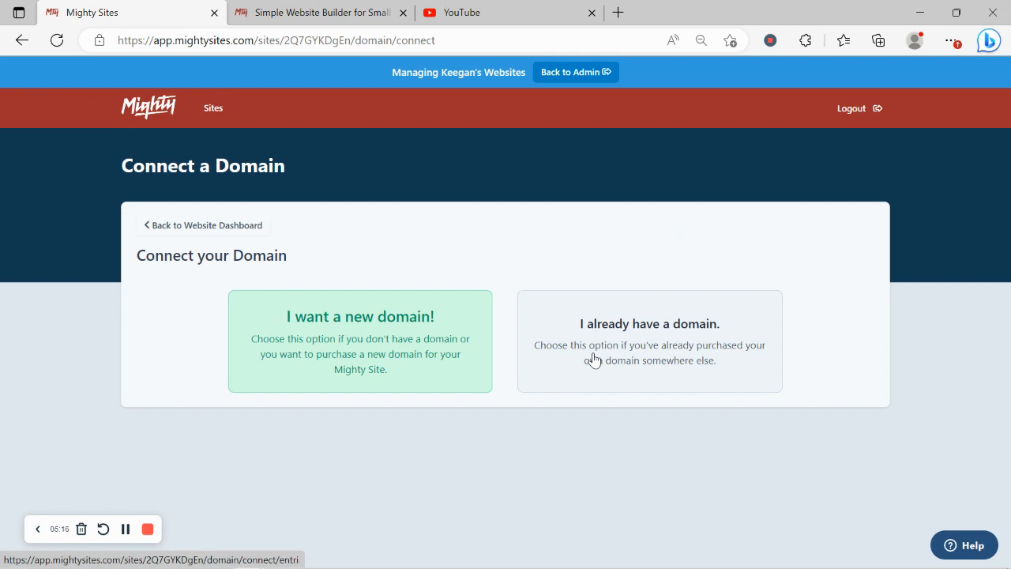
pyautogui.click(222, 233)
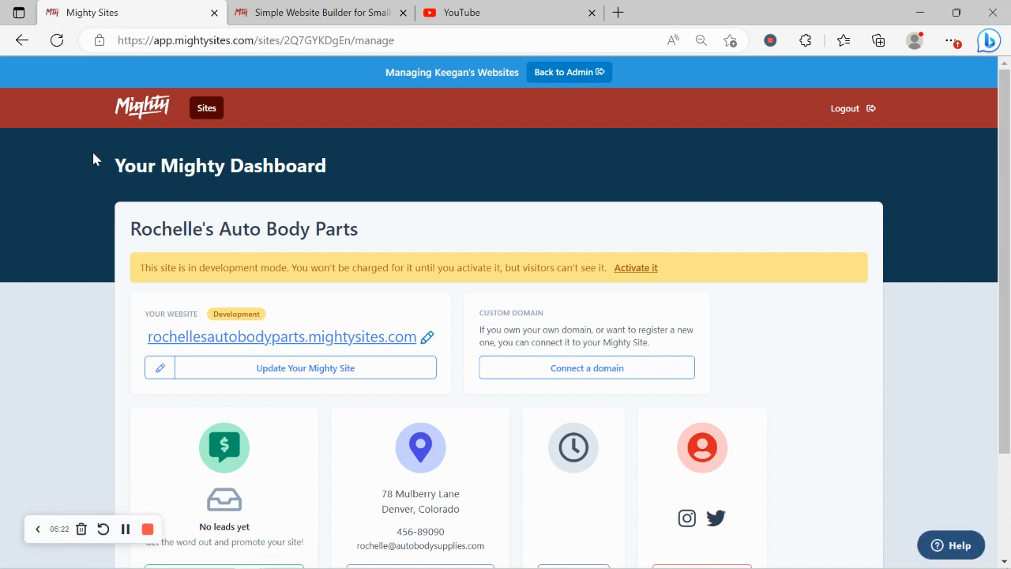
pyautogui.moveTo(92, 158); pyautogui.dragTo(375, 142)
pyautogui.click(323, 220)
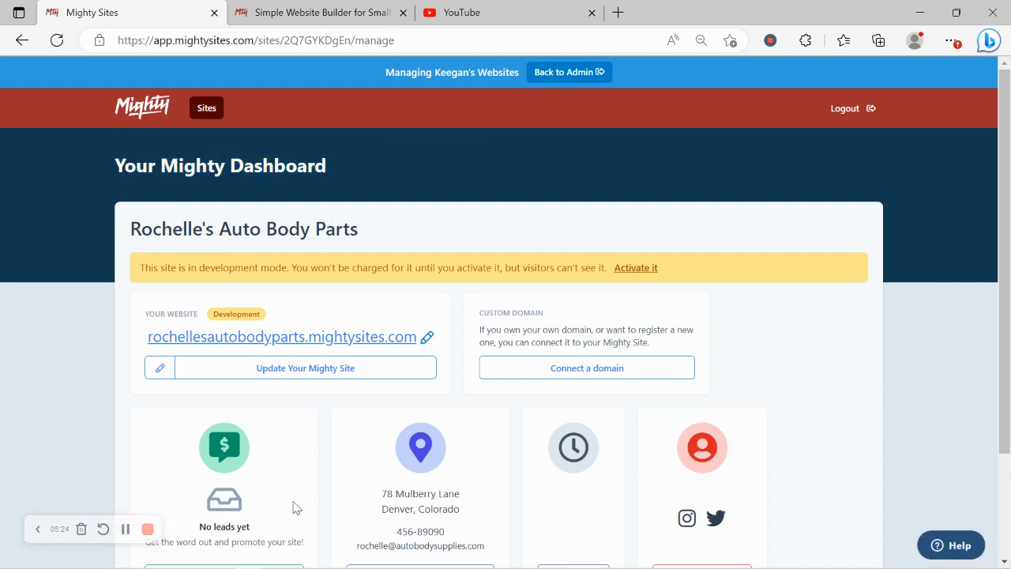
pyautogui.scroll(-2, 222, 423)
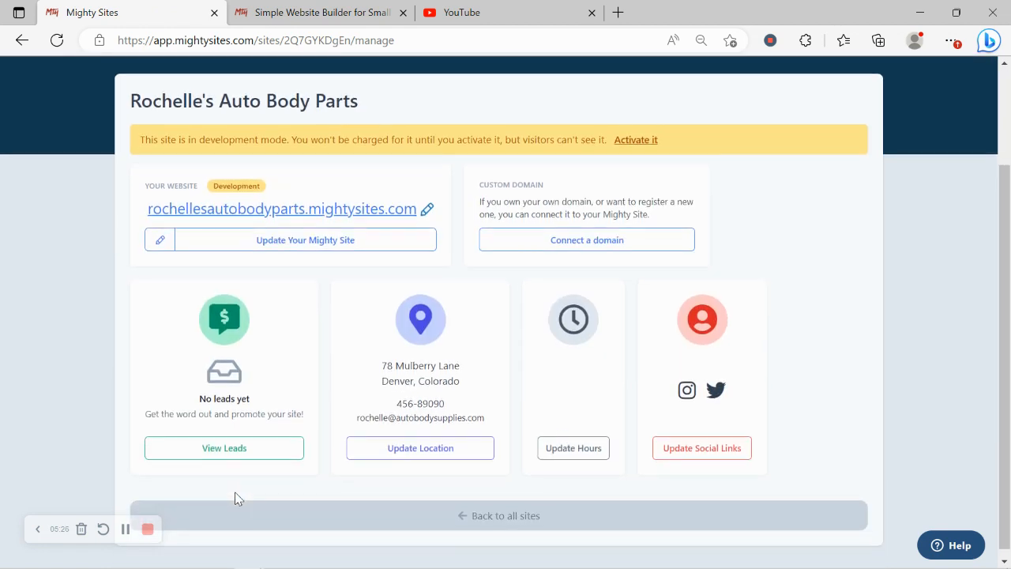
pyautogui.click(342, 210)
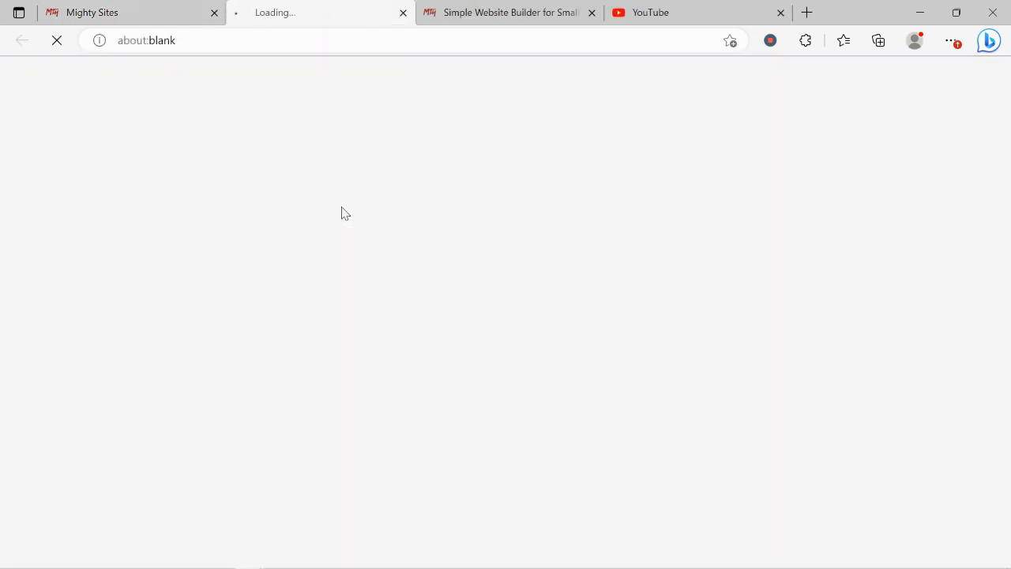